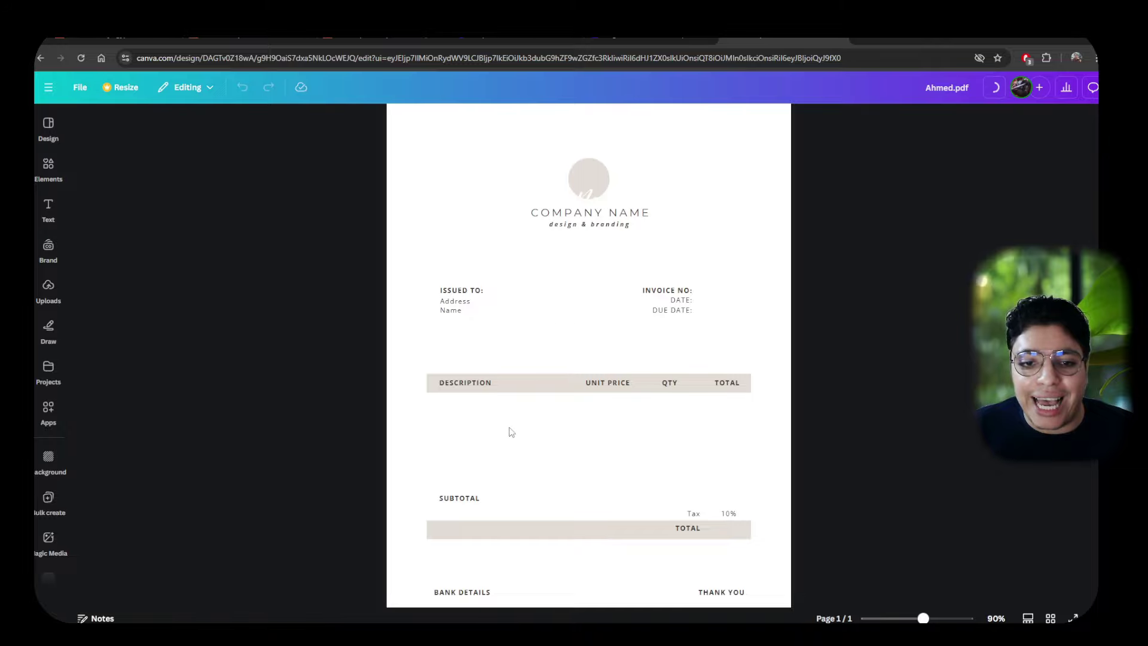
- Replace the company name heading on the invoice with "Fekra Tanya" and recenter it above the tagline
scroll(515, 429, down, 2)
scroll(538, 333, up, 2)
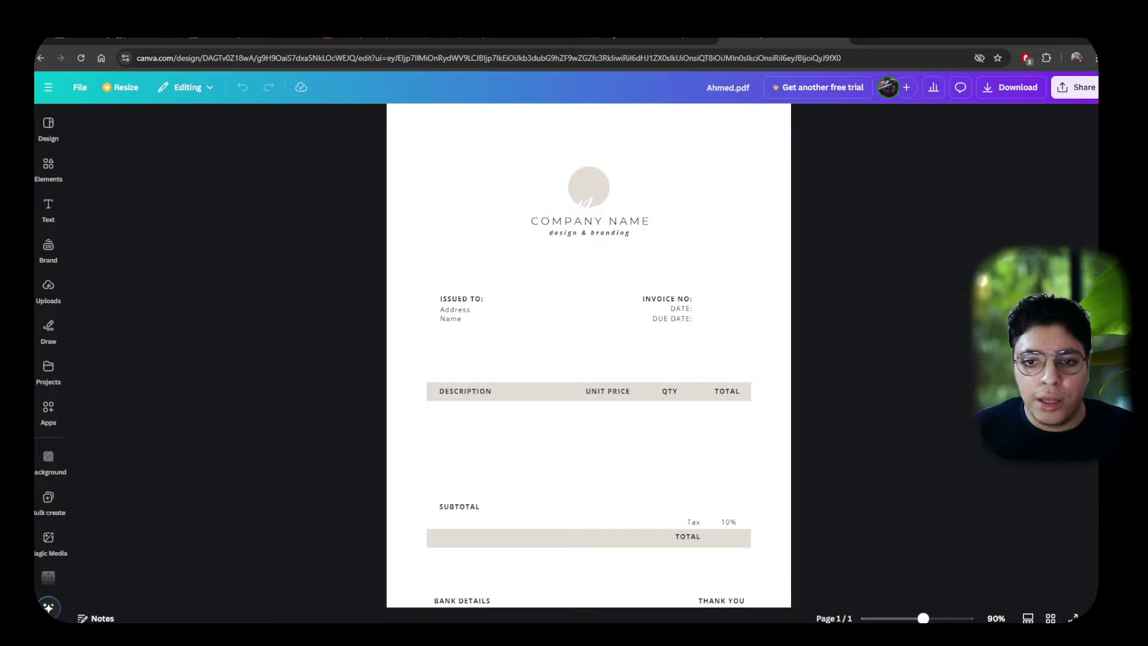
double_click(594, 223)
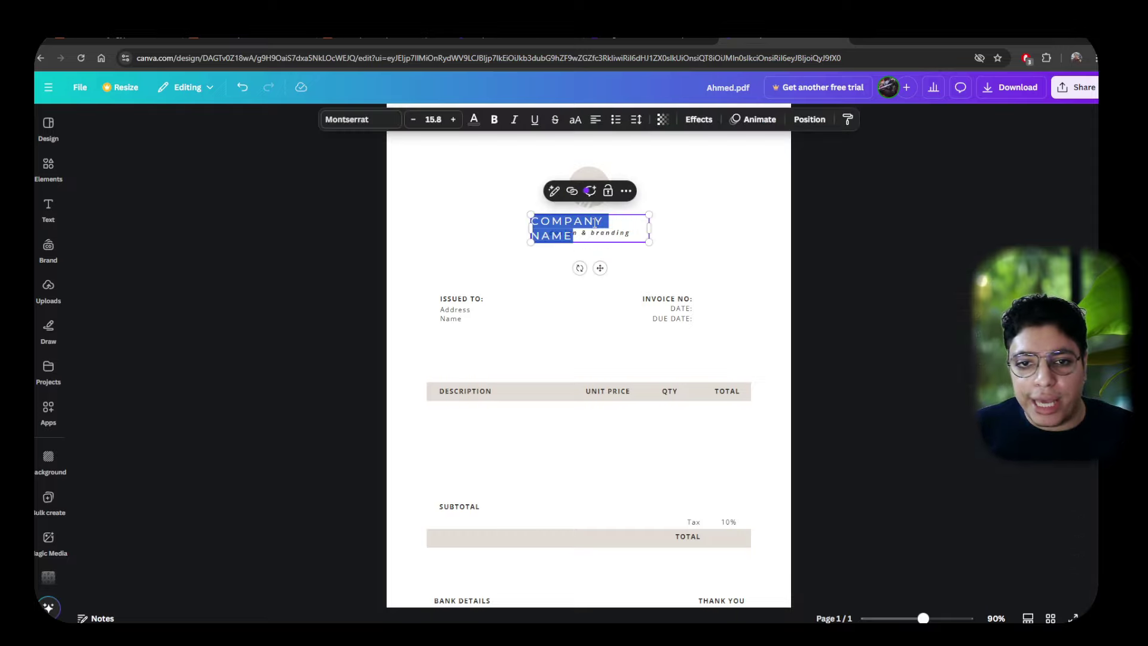
text(Fekr)
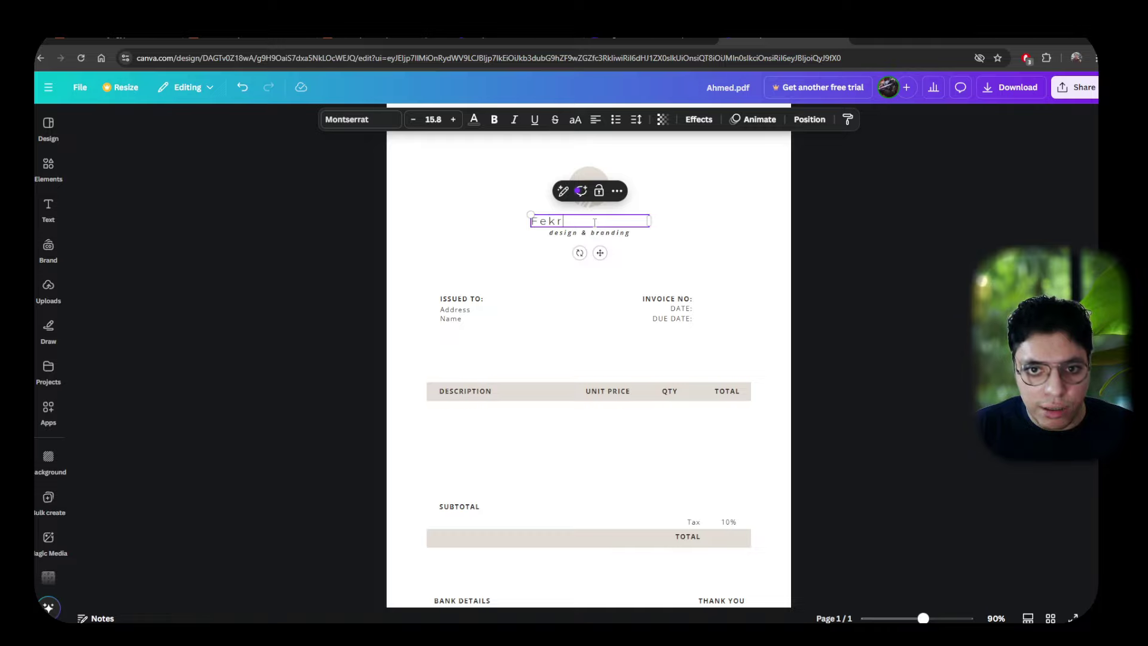
text(a Tanya)
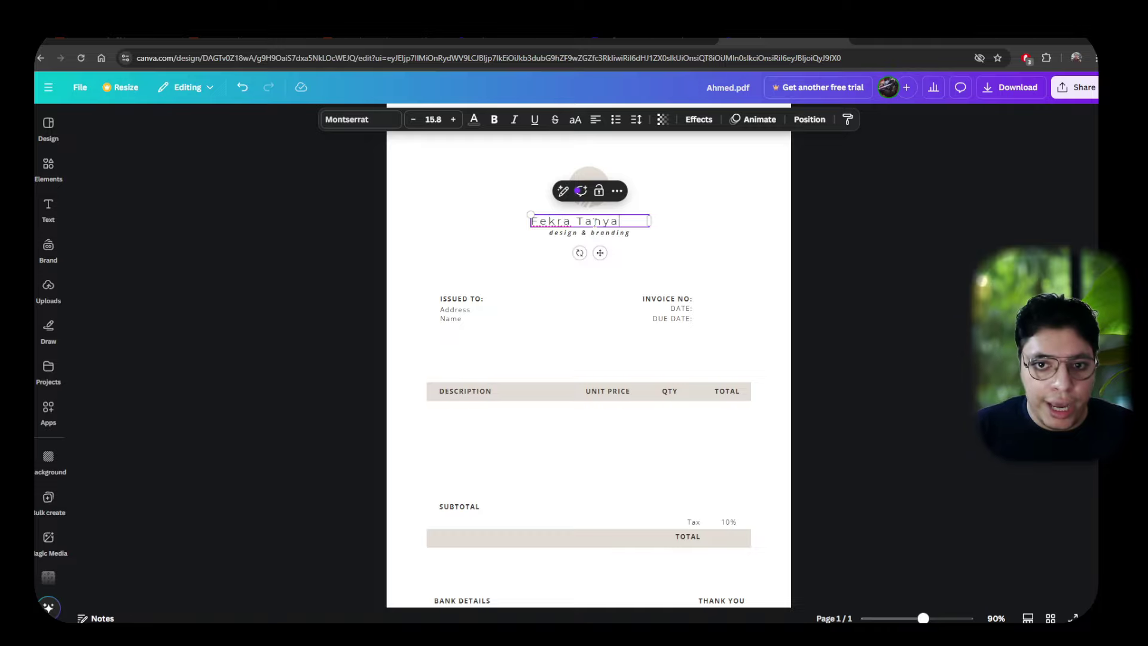
click(606, 236)
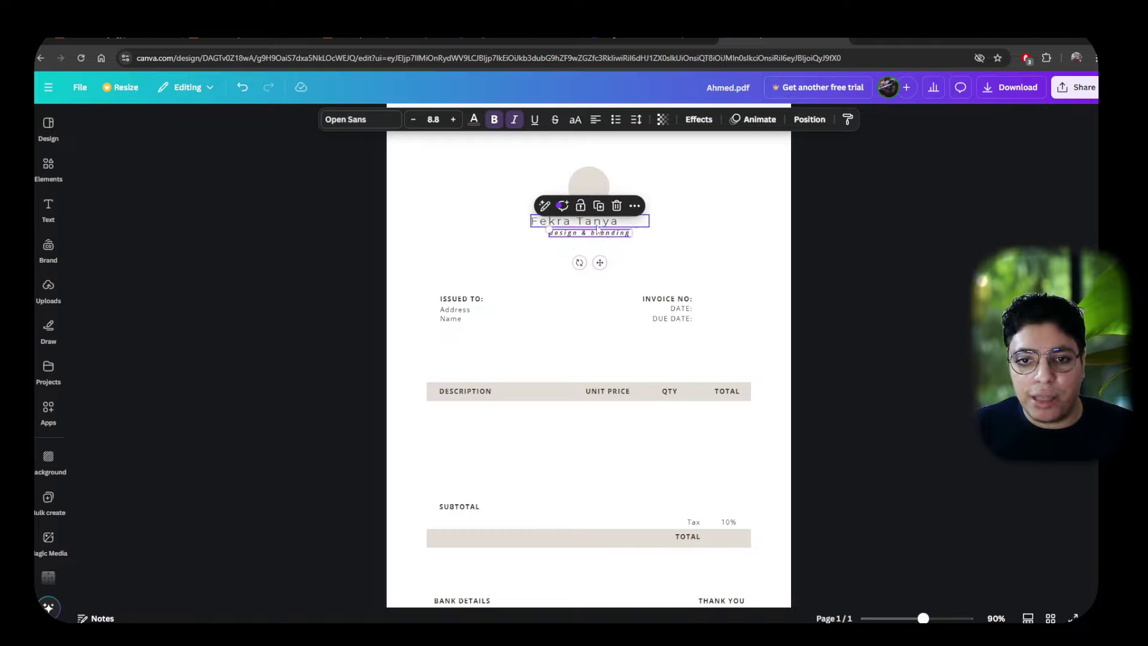
drag(597, 224, 608, 223)
- Replace the "design & branding" tagline under the company name with "Like SUbscribe"
double_click(584, 235)
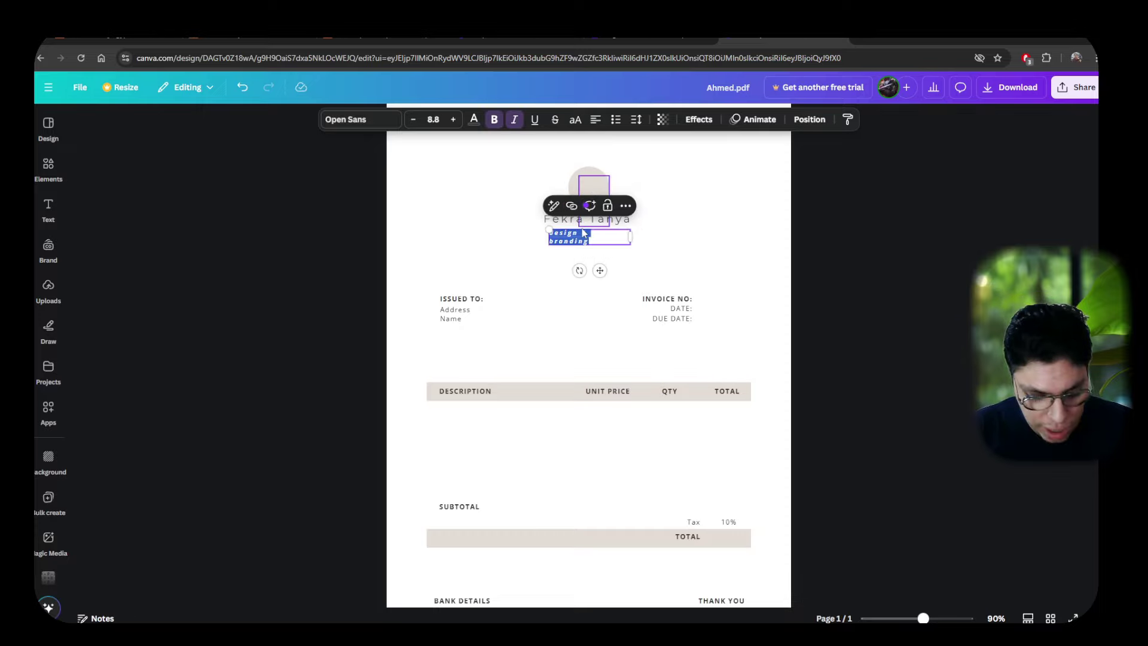
text(ik)
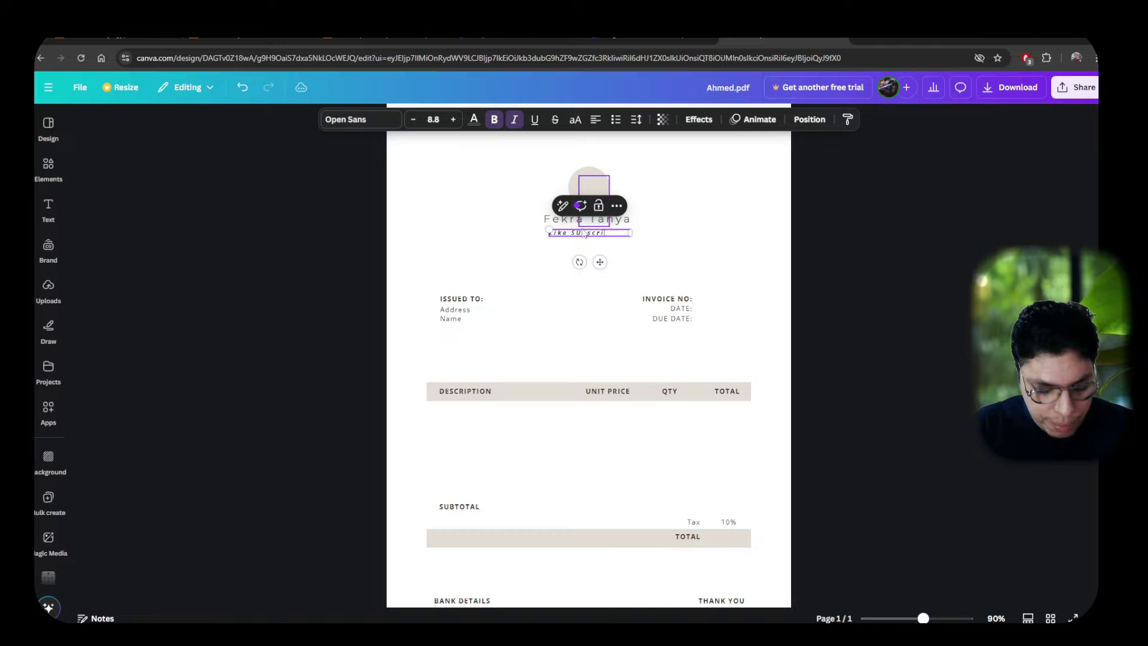
text(e Subscribe)
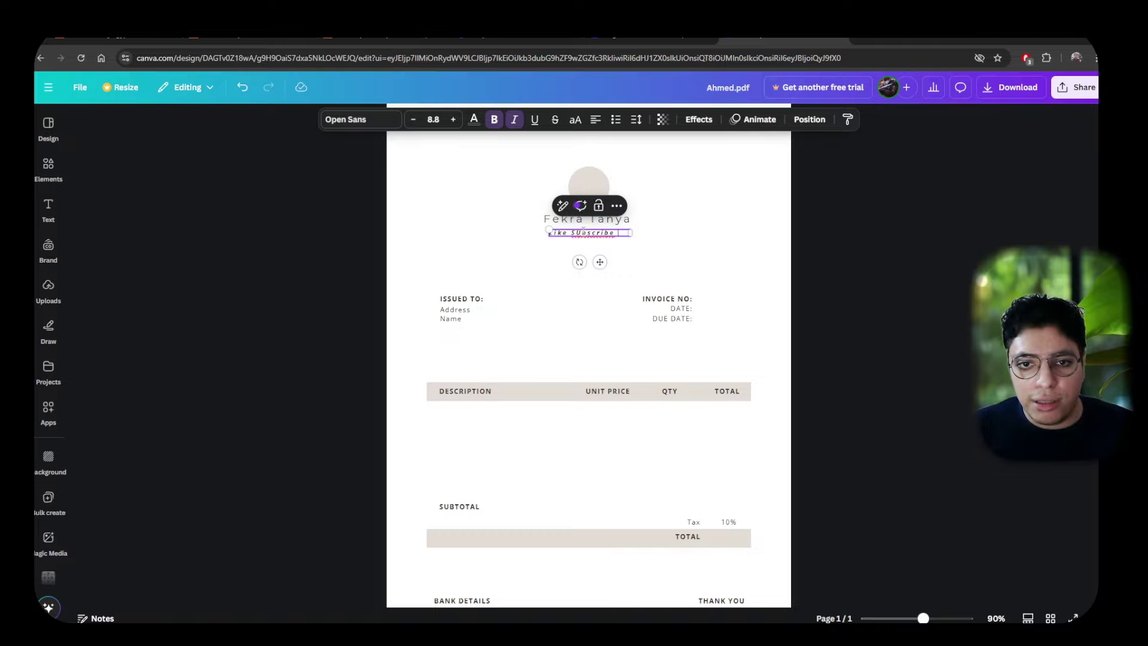
right_click(581, 232)
key(Escape)
click(652, 249)
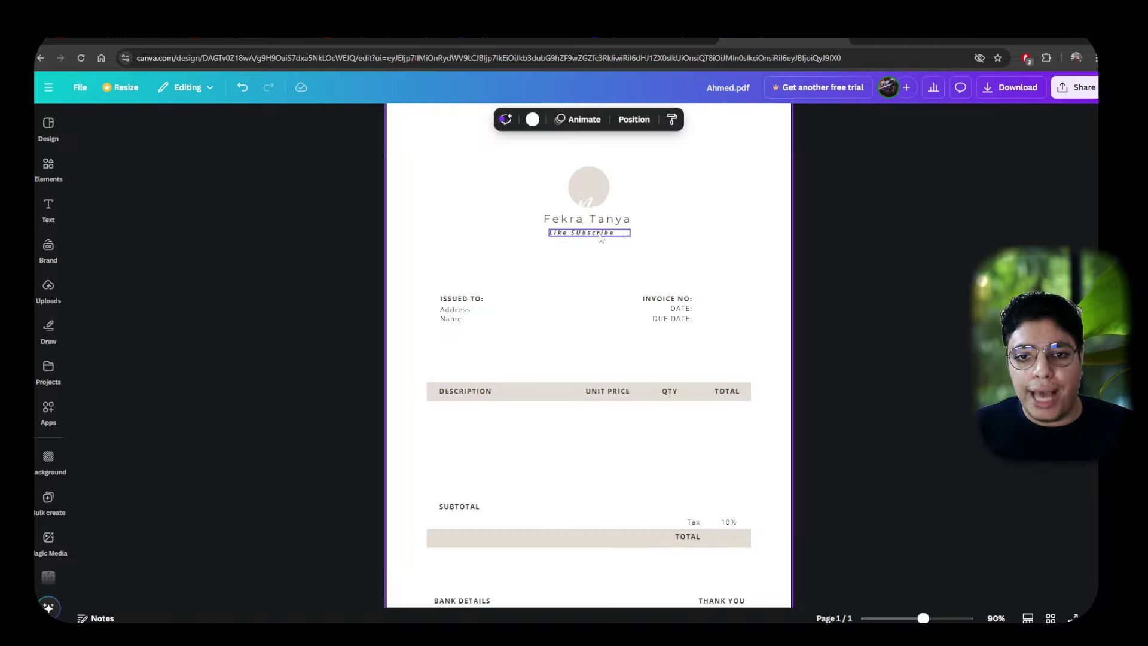
- Move the white script monogram letter up so it sits centered on the beige circle above the company name, then deselect it
click(591, 185)
drag(591, 184, 585, 164)
scroll(661, 256, up, 1)
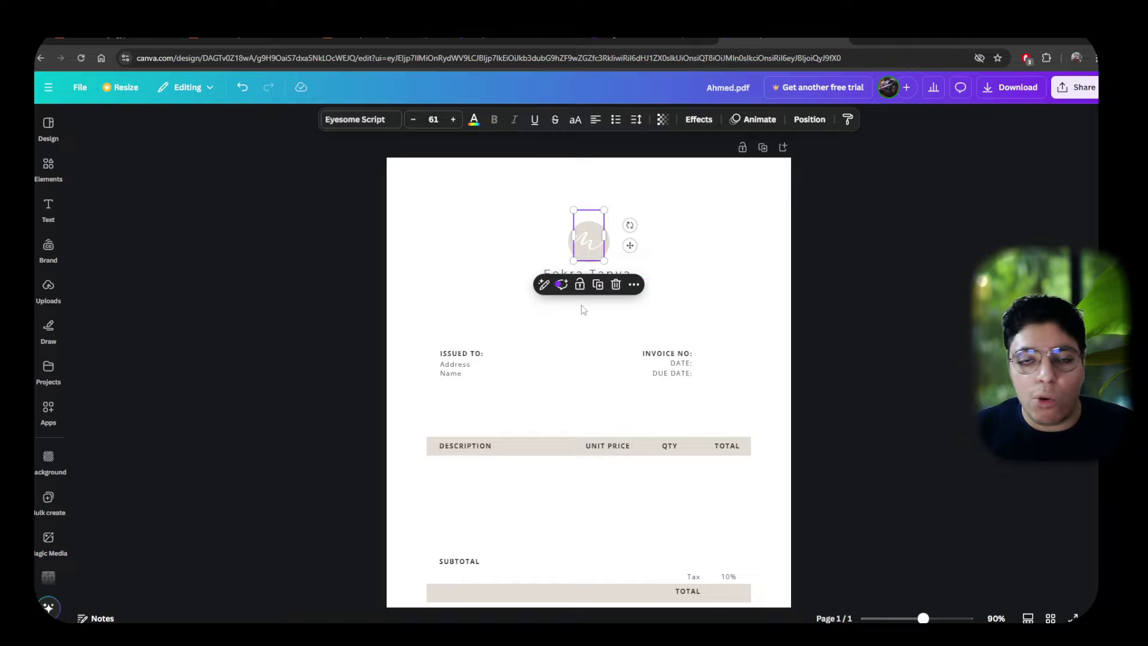
scroll(513, 380, down, 2)
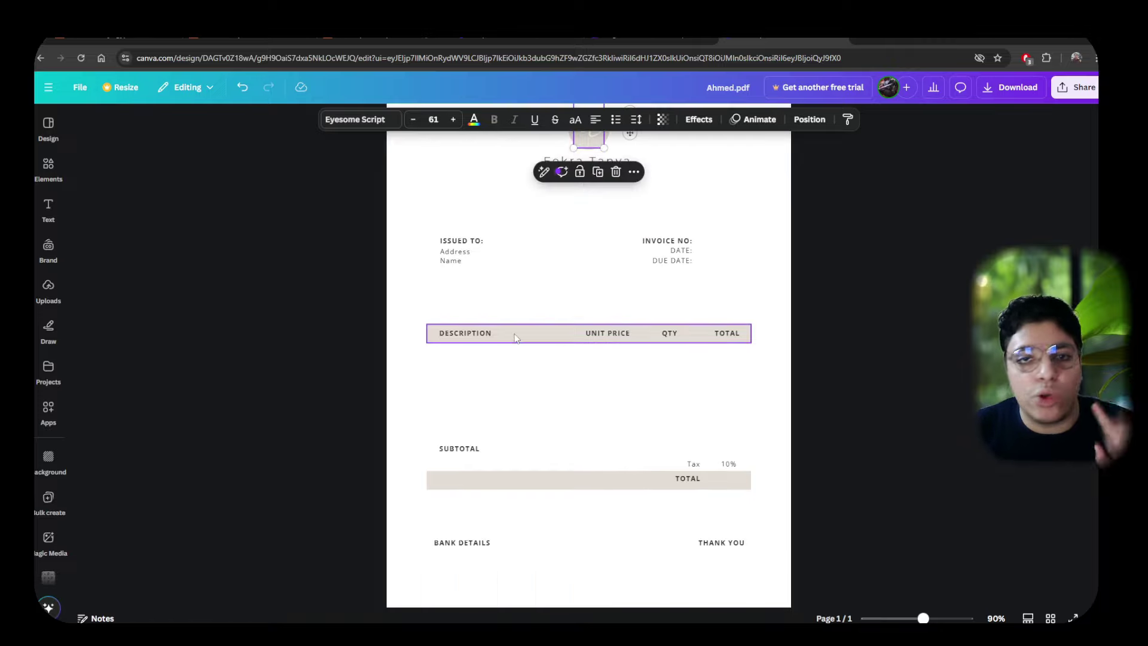
click(703, 158)
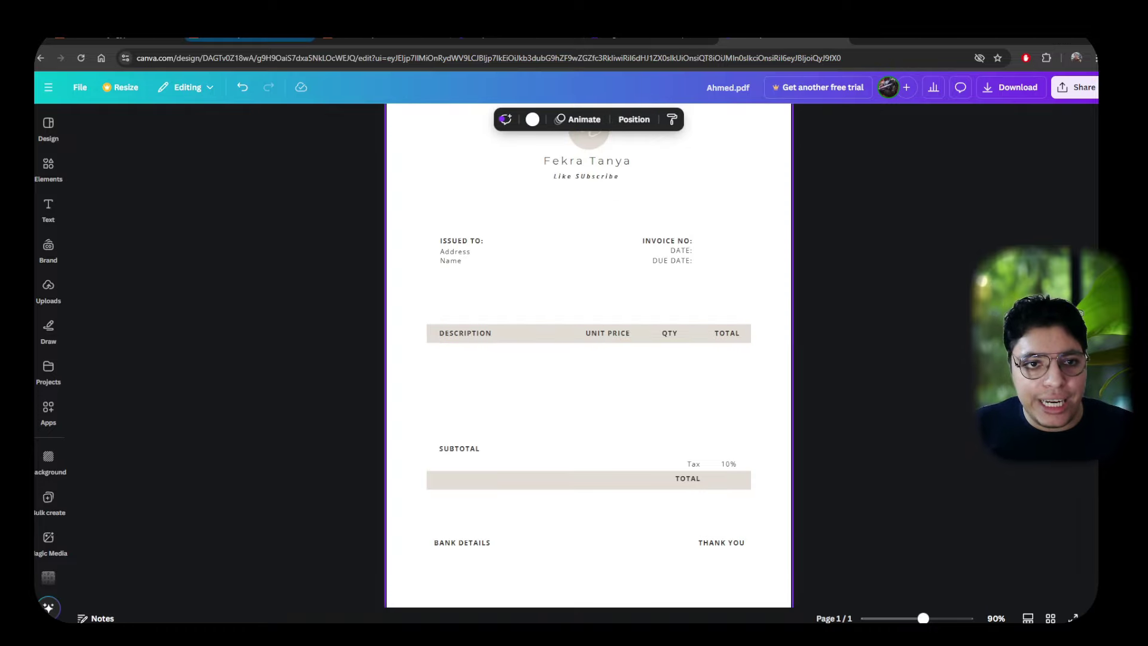
- Compare the edited invoice with the Etsy invoice search results and the minimalist invoice template listing, returning to the Canva design
click(197, 40)
click(170, 39)
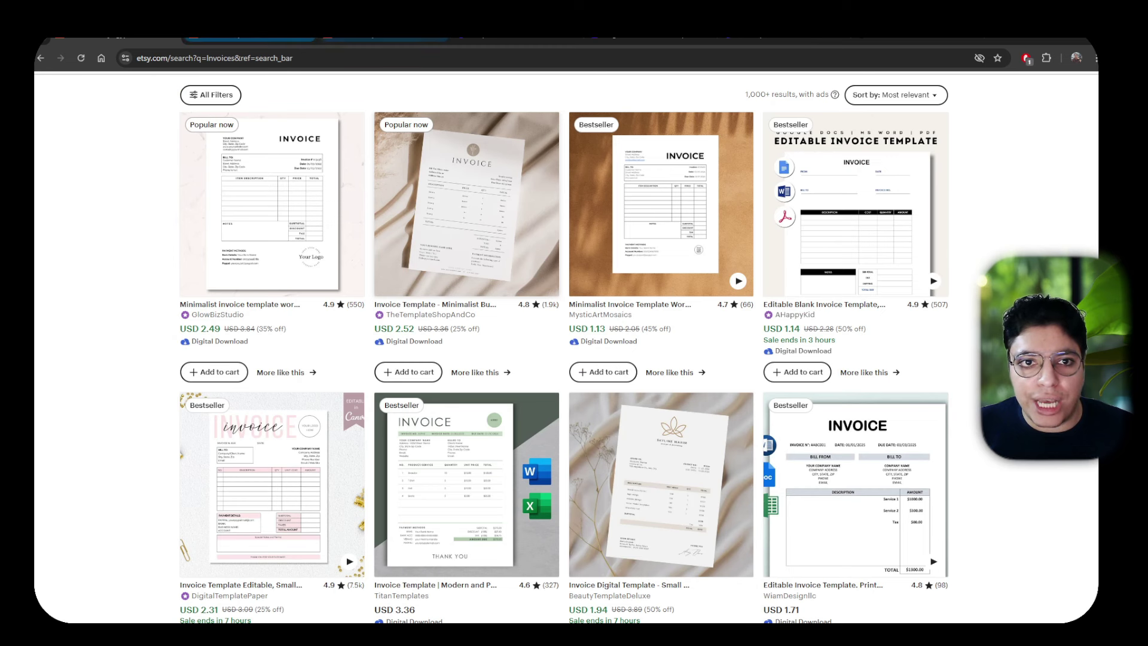
key(ctrl+Tab)
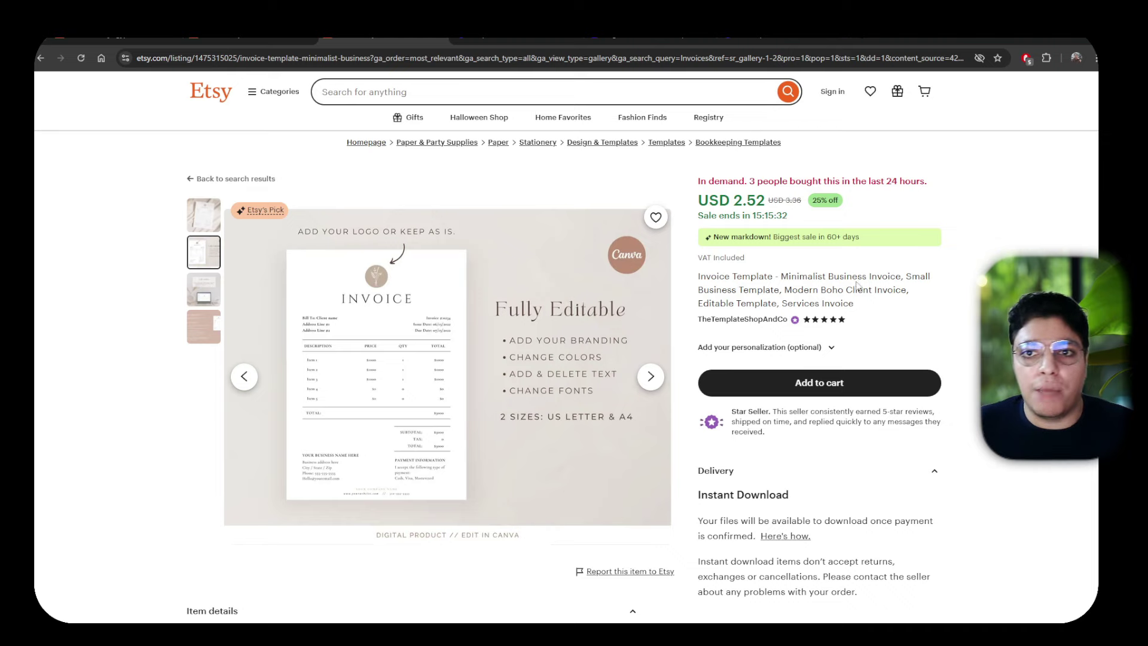
click(783, 39)
scroll(636, 297, up, 1)
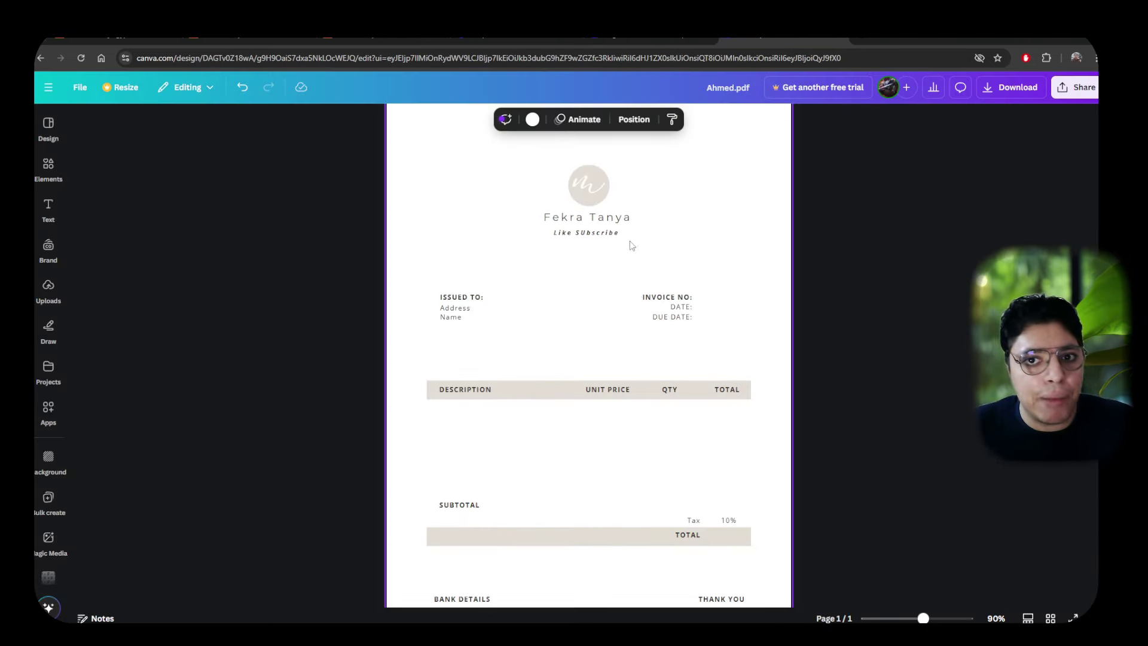
- Switch to Gumroad and start creating a new product from the products page
click(517, 37)
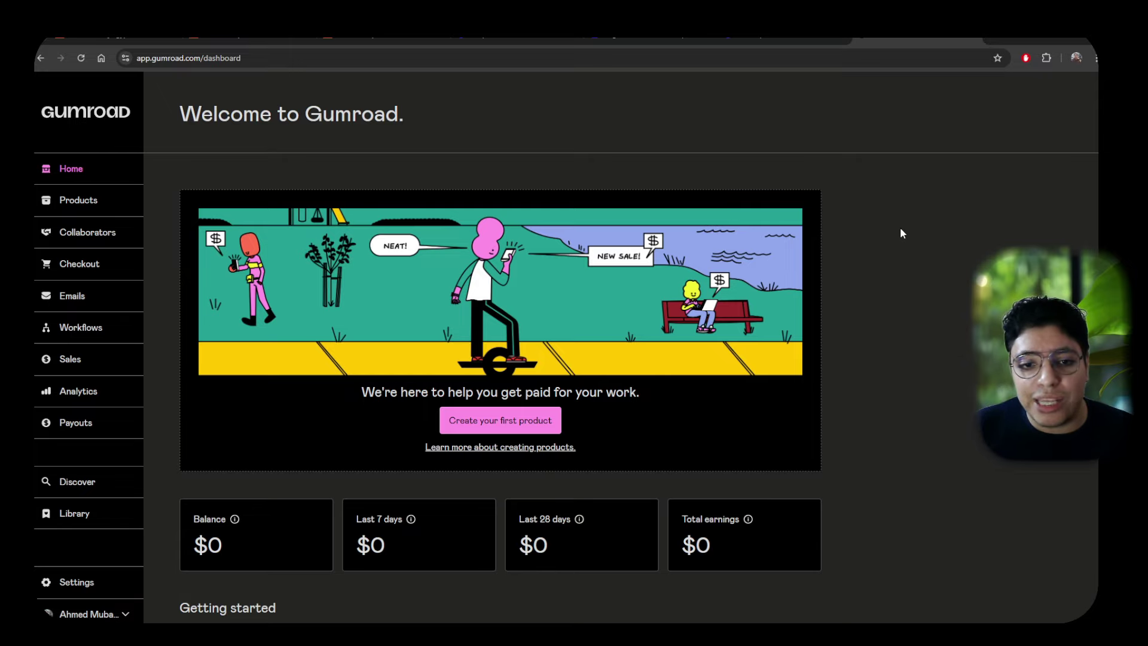
click(75, 207)
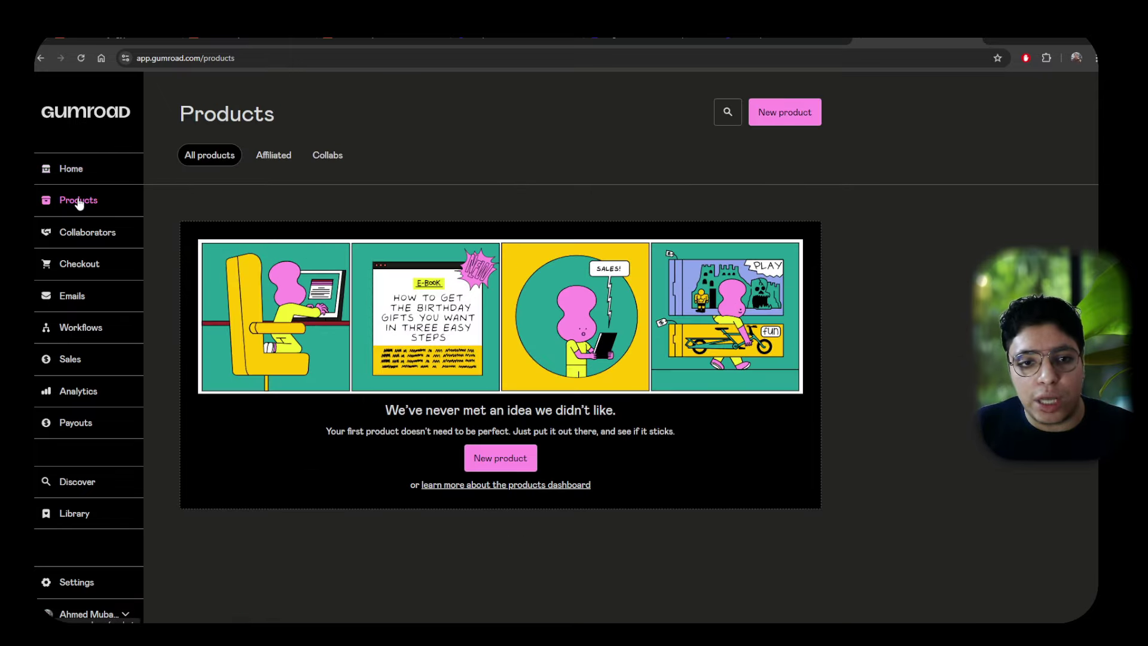
click(780, 113)
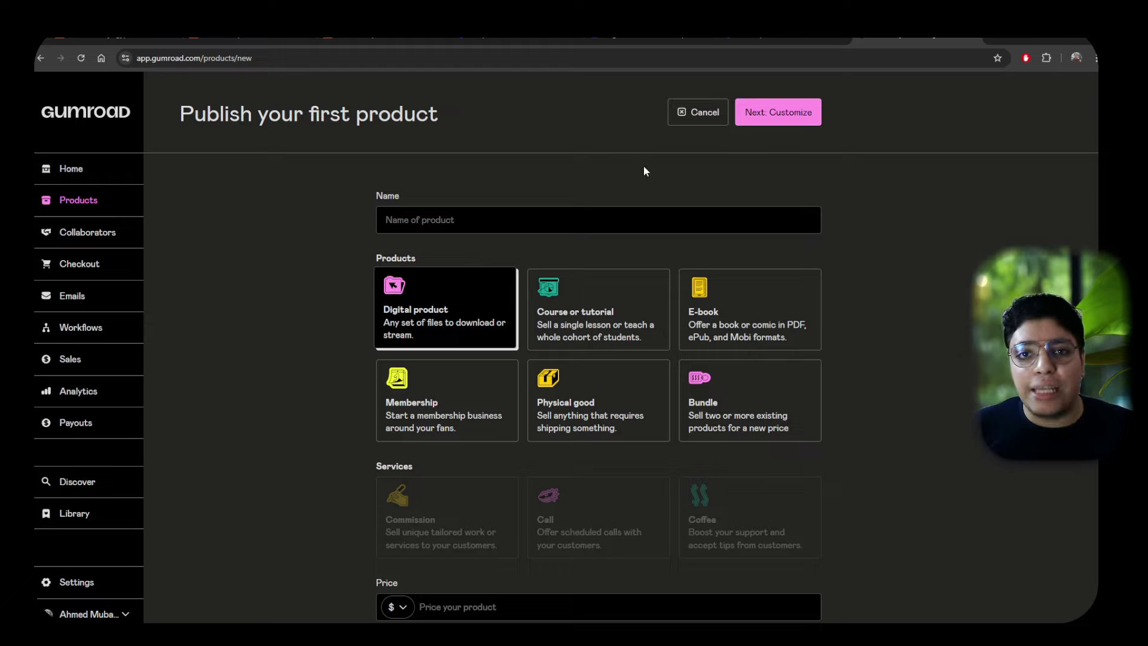
- Name the Gumroad product "Beige White Aesthetic Simple Minimalist Invoice" by copying the title of the original invoice design in Canva
click(651, 38)
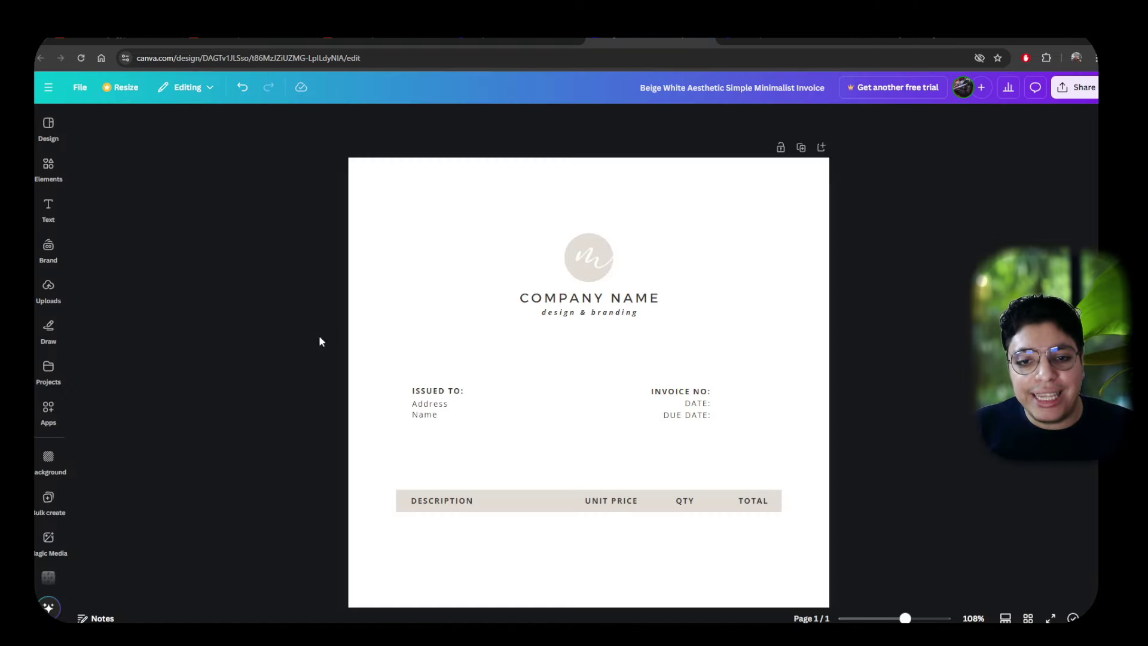
scroll(584, 374, down, 1)
scroll(585, 374, up, 1)
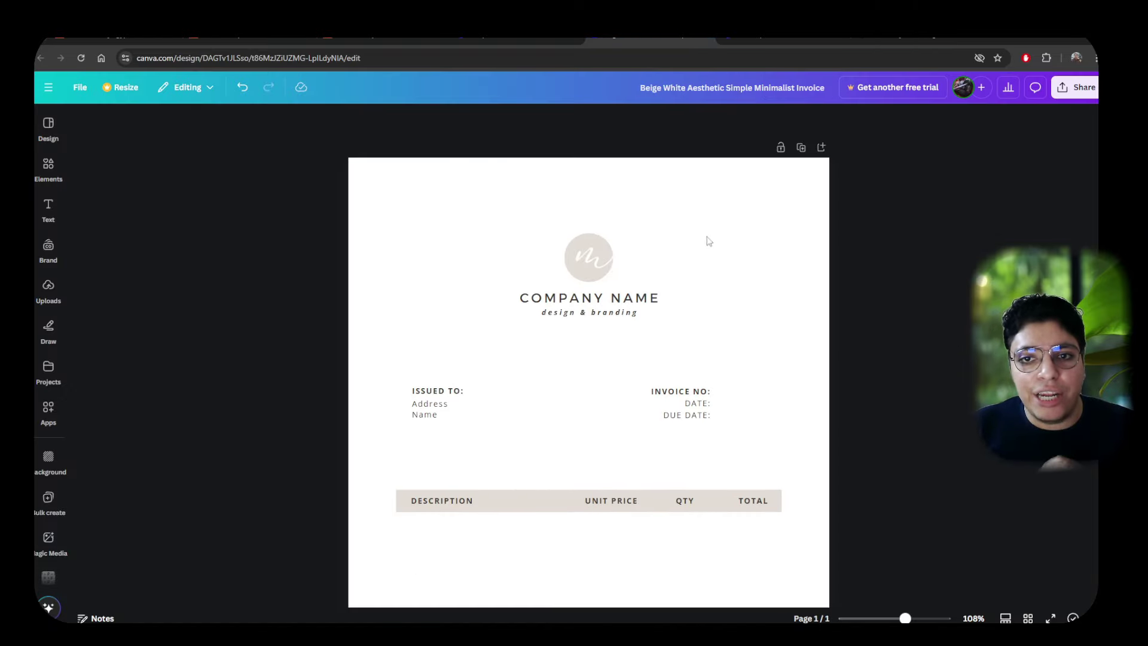
click(707, 88)
key(ctrl+c)
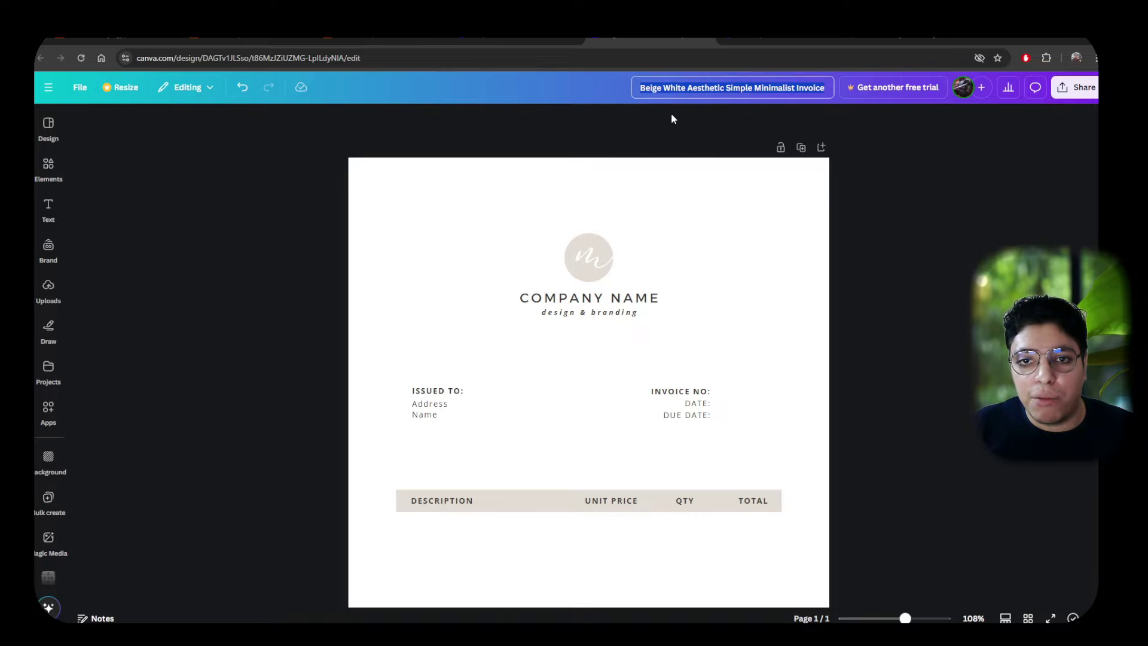
click(884, 39)
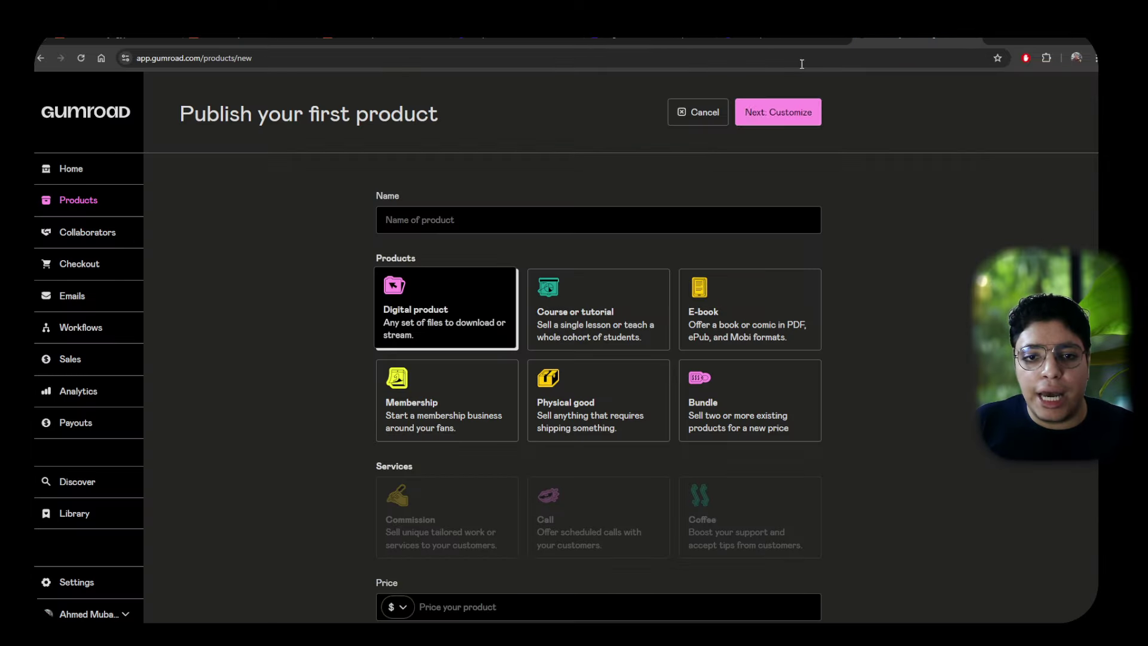
click(517, 211)
key(ctrl+v)
click(534, 182)
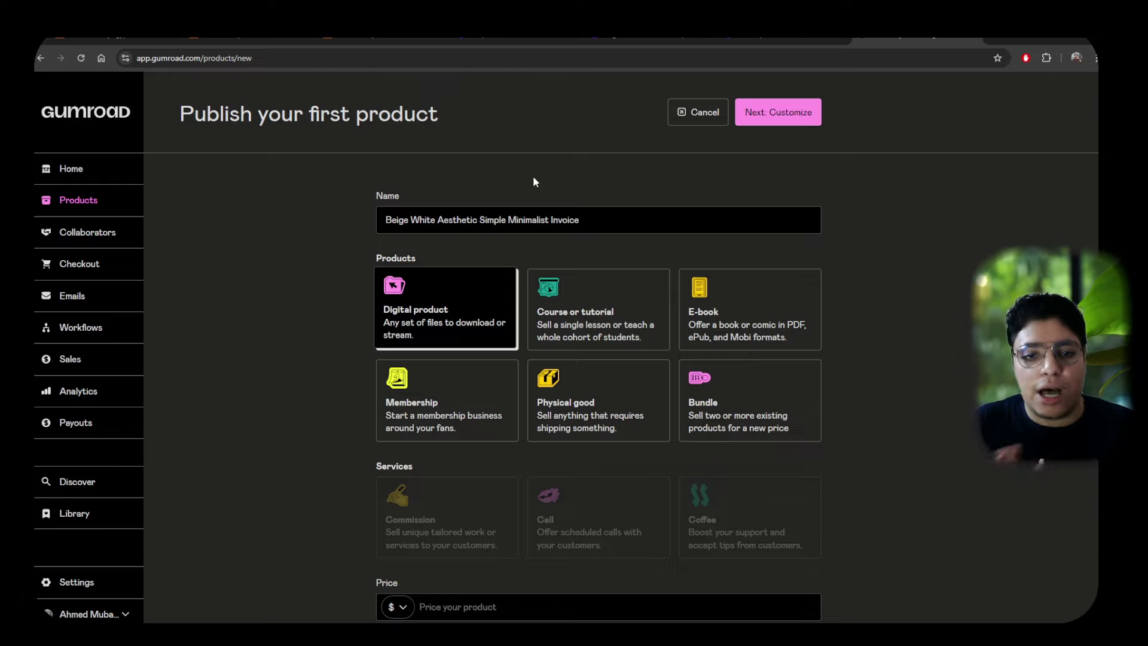
- Review the prices of comparable invoice templates in the Etsy search results
scroll(527, 358, down, 1)
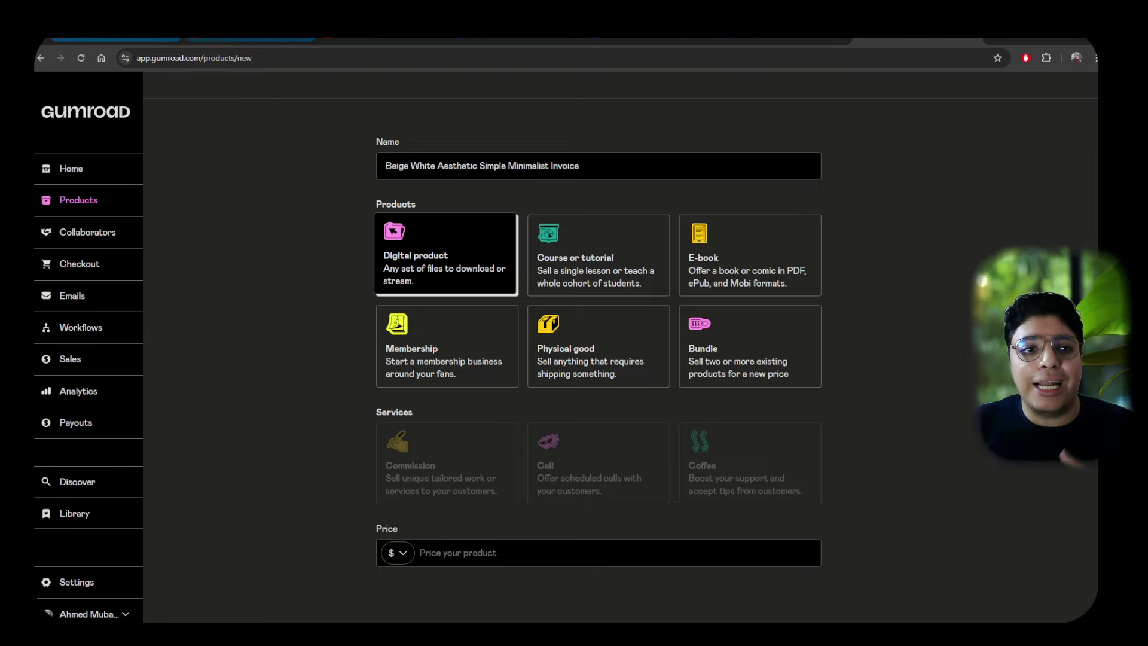
click(251, 40)
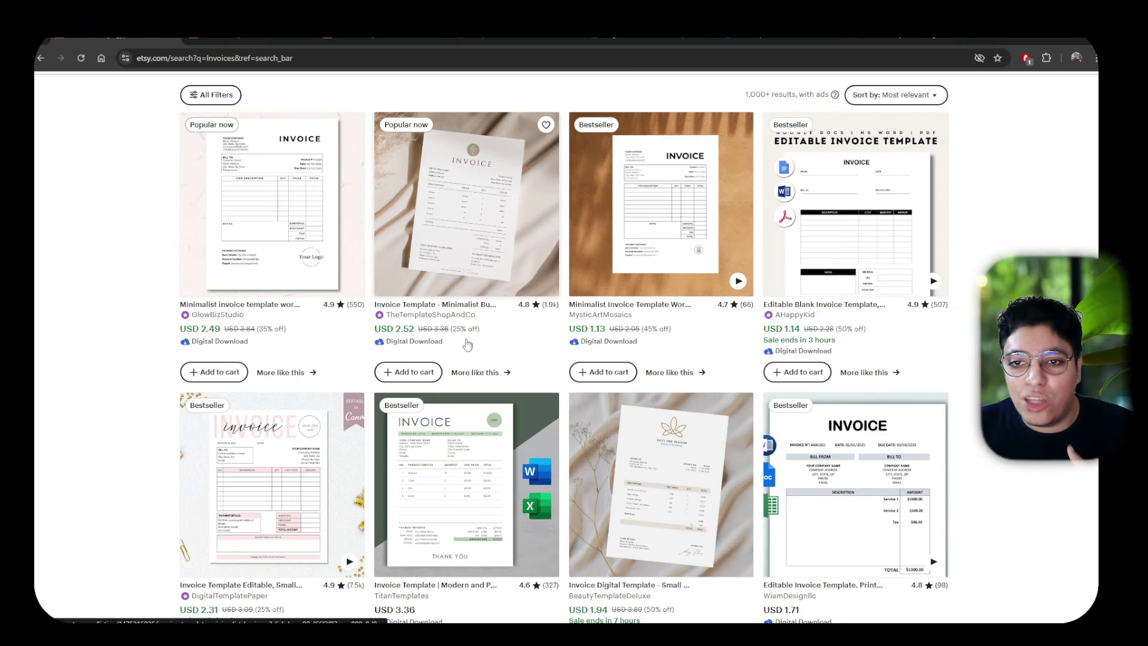
scroll(473, 344, up, 1)
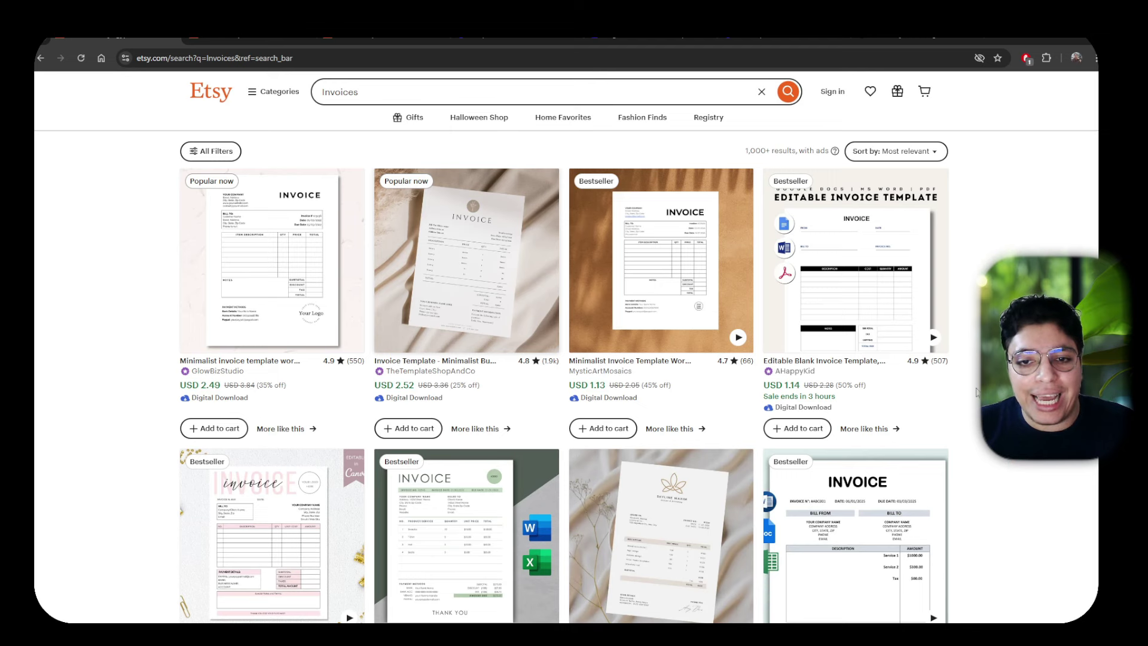
scroll(977, 392, down, 5)
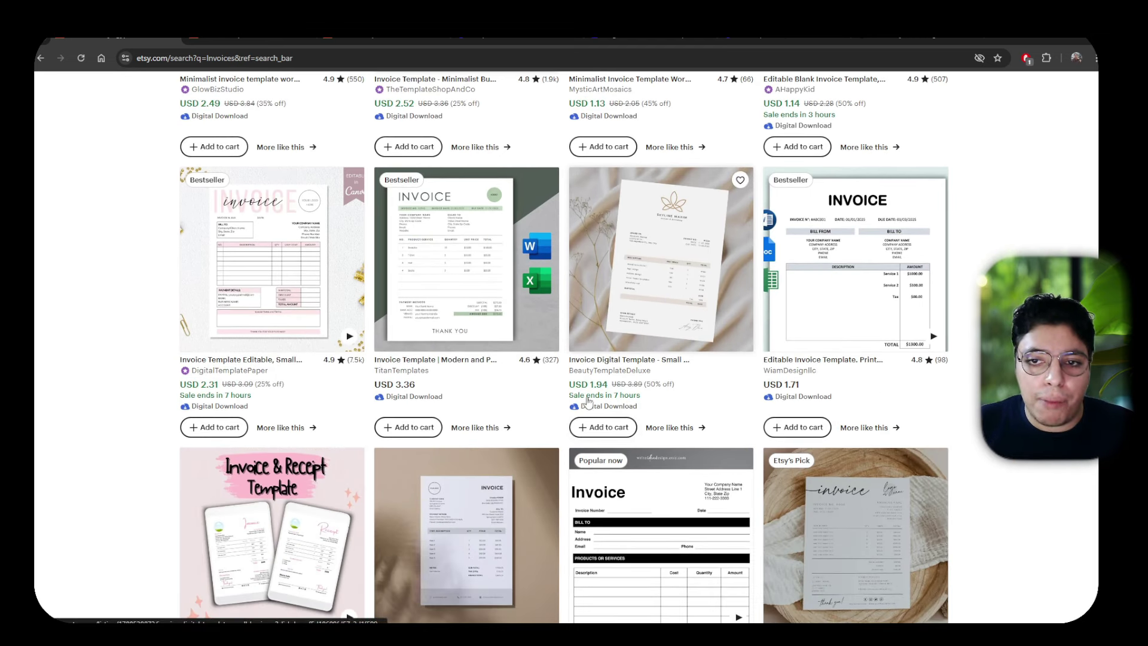
scroll(478, 353, down, 5)
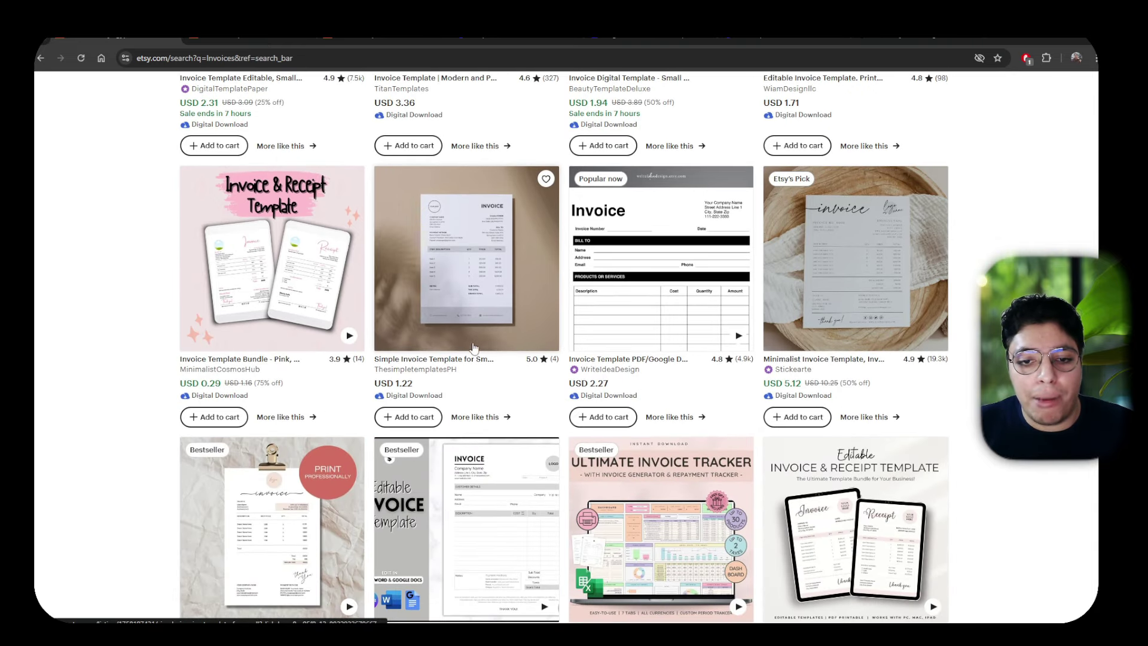
scroll(472, 347, up, 1)
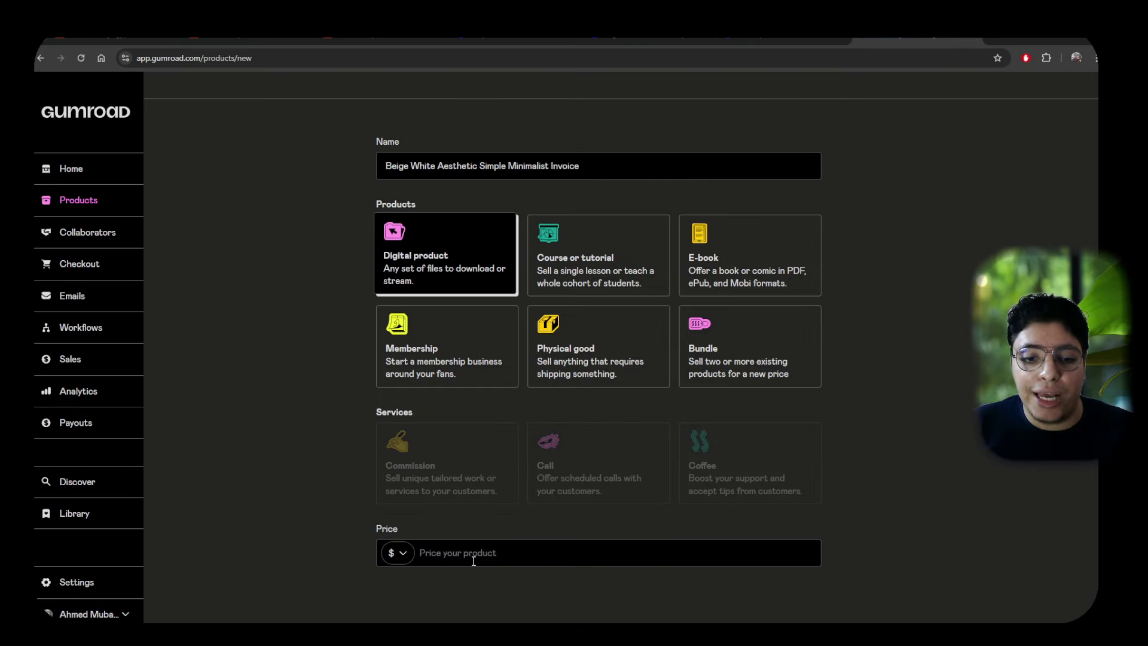
- Set the Gumroad product's price to $2.00 and continue to the product customization page
click(474, 559)
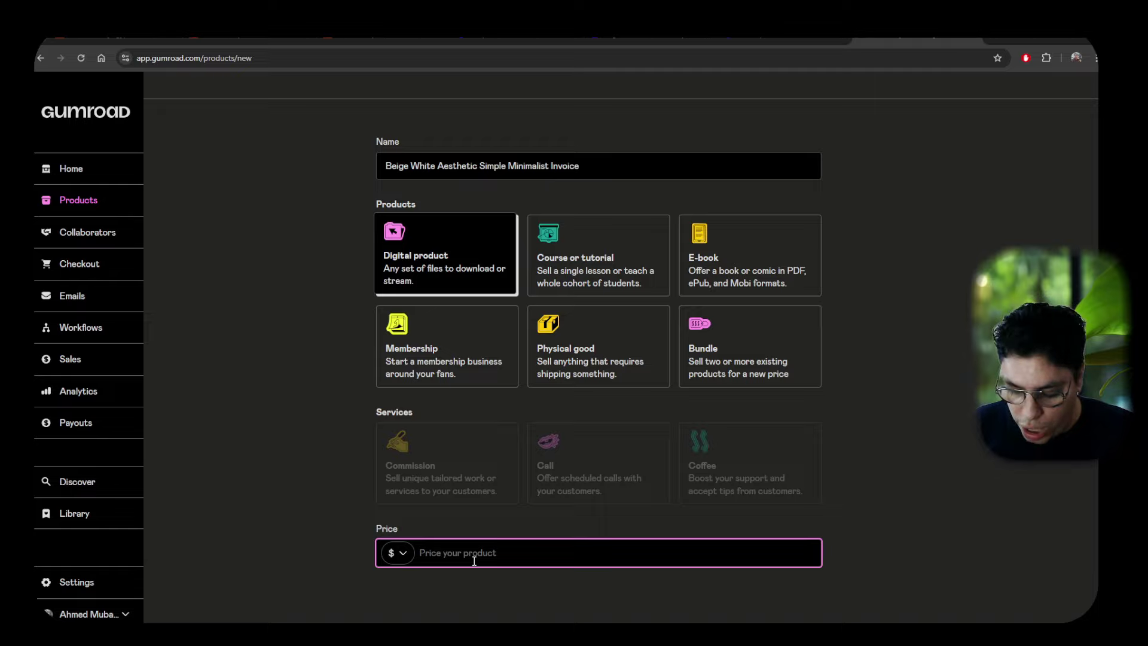
text(2.00)
click(345, 512)
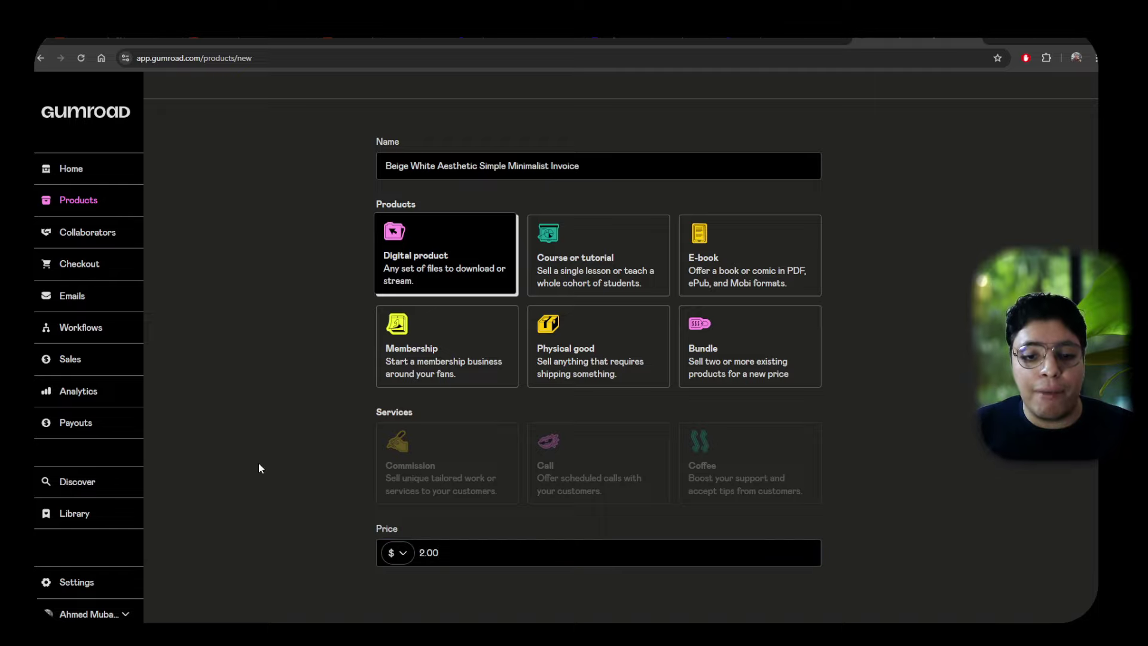
scroll(258, 460, up, 1)
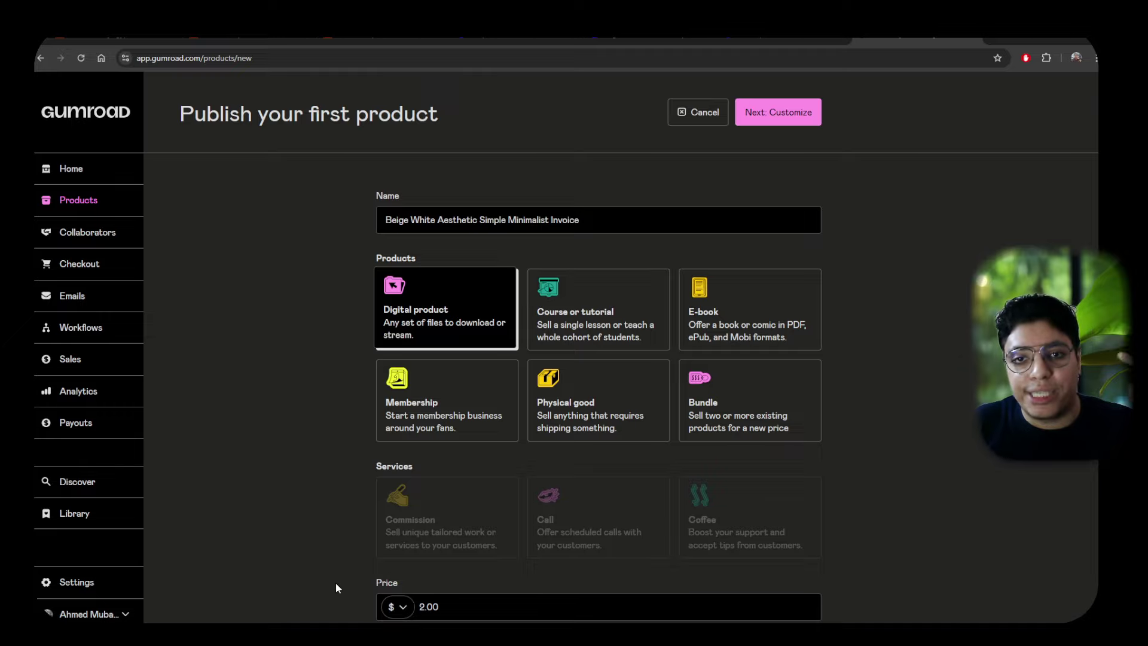
click(771, 112)
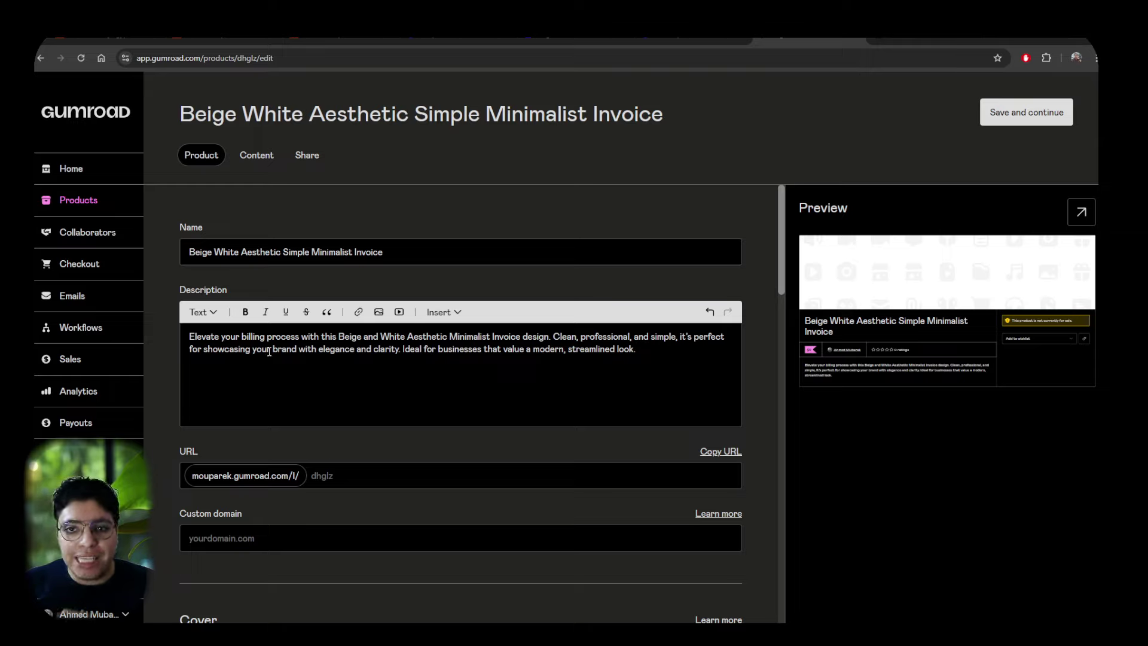
- Switch to ChatGPT and highlight the short sales description it wrote for the invoice design
click(927, 39)
click(456, 229)
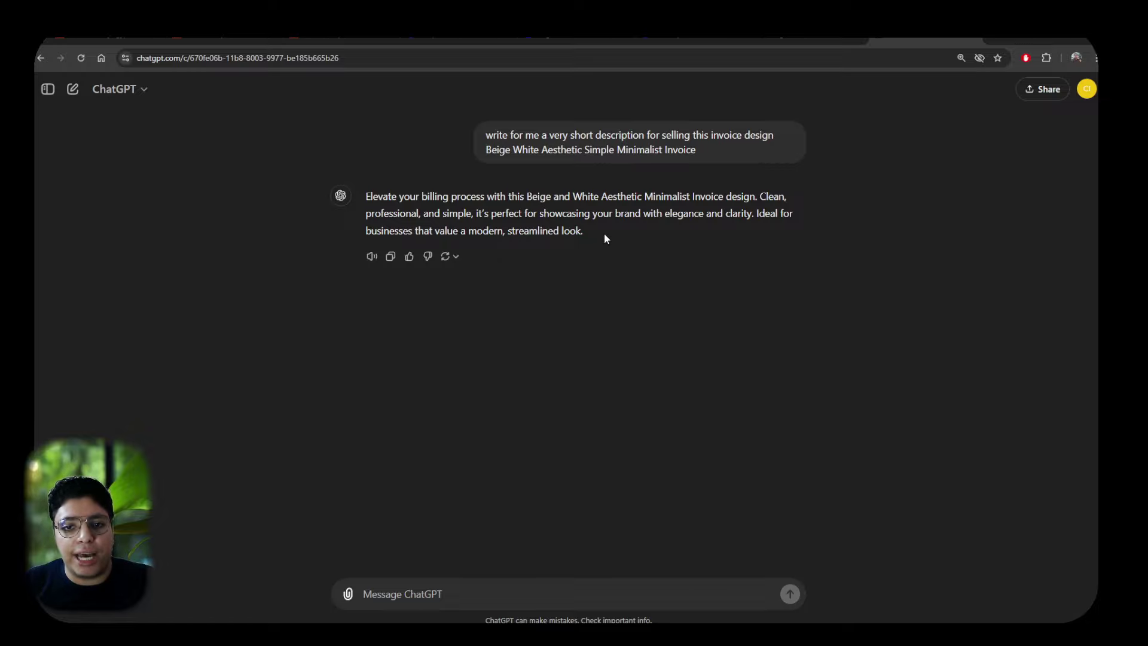
drag(606, 236, 379, 177)
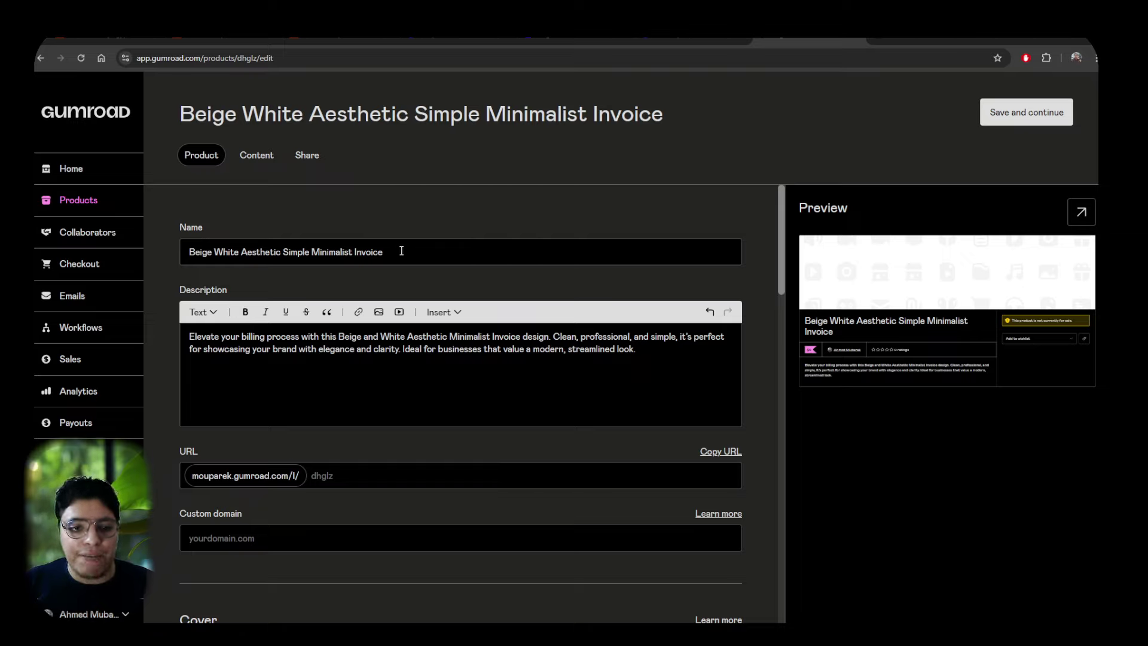
- Set the product's URL ending to "MinimalistInvoice" by copying the words "Minimalist Invoice" from its name
drag(392, 252, 311, 254)
key(ctrl+c)
click(354, 474)
key(ctrl+v)
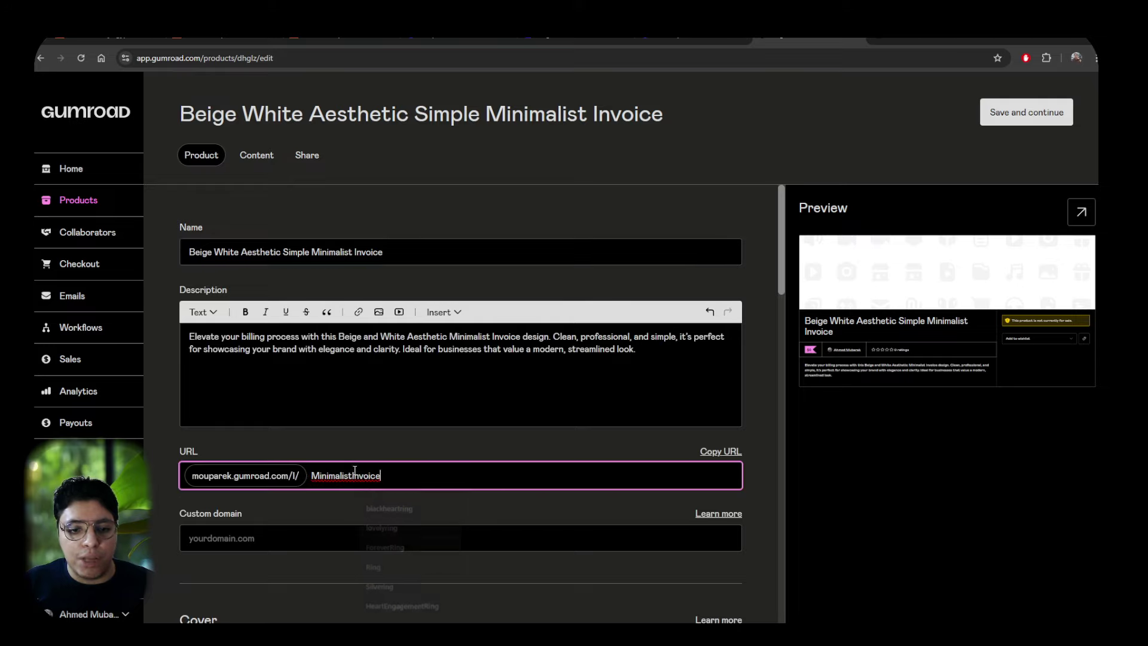
drag(383, 252, 355, 252)
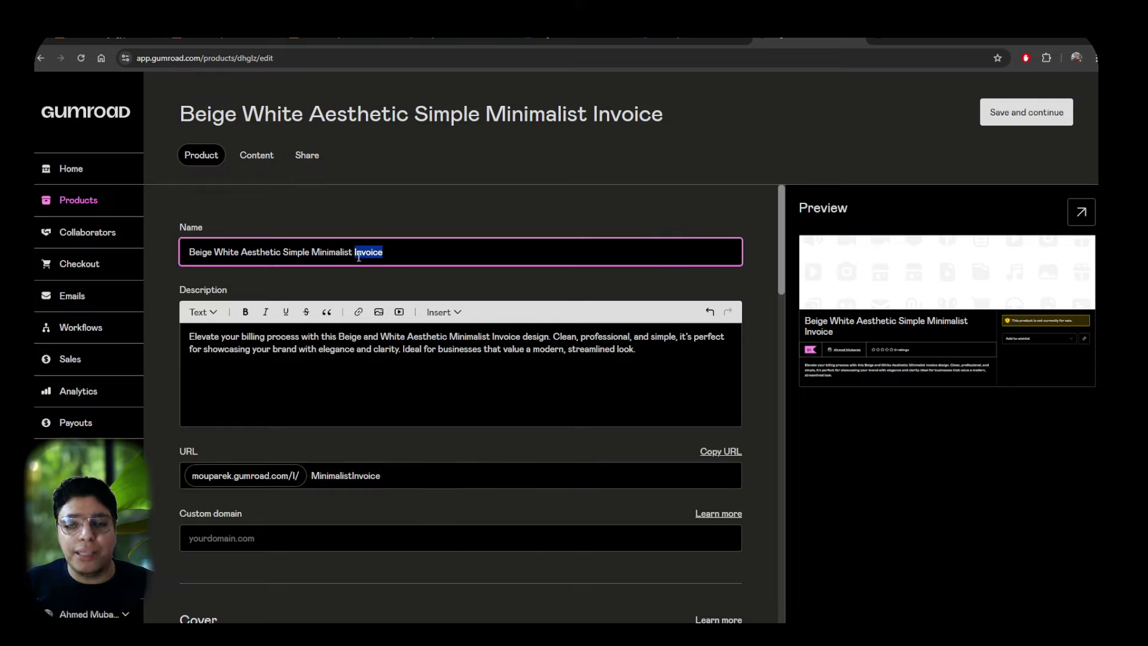
click(441, 454)
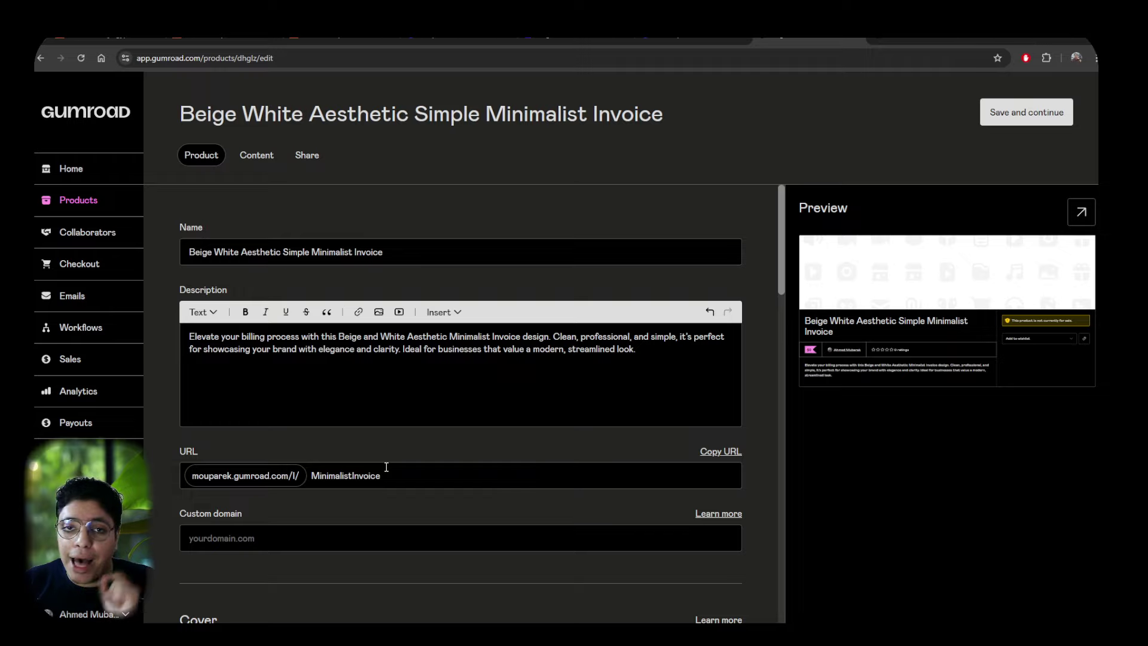
- Switch to the invoice design in Canva and download it as a JPG, saving it to the Desktop under the suggested name
scroll(376, 463, down, 5)
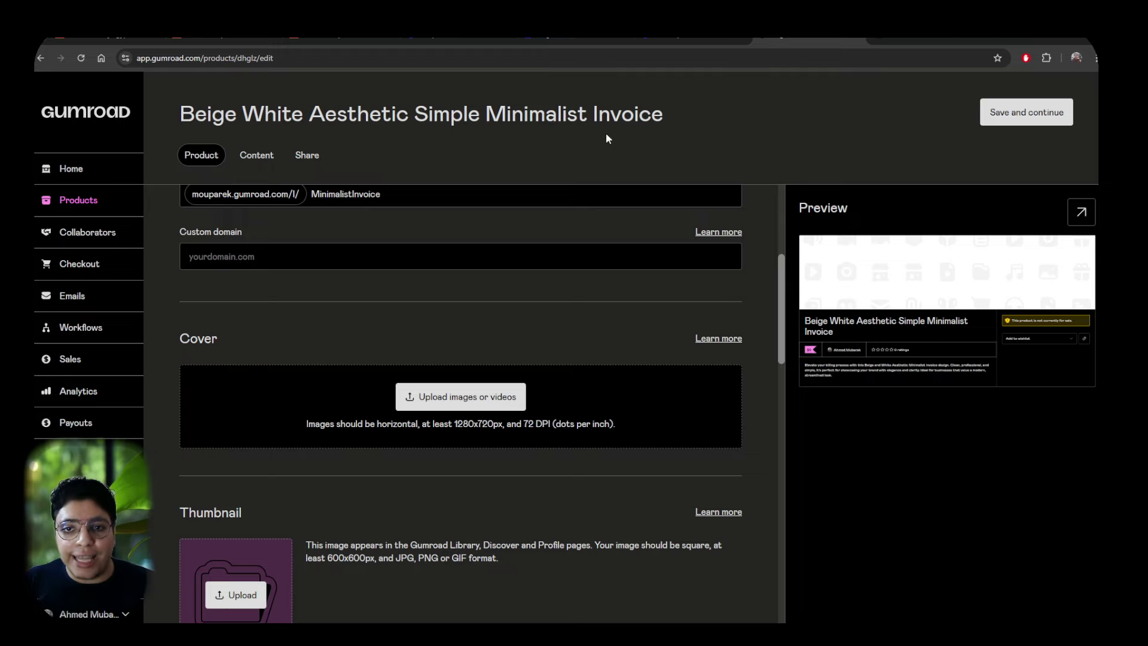
click(592, 40)
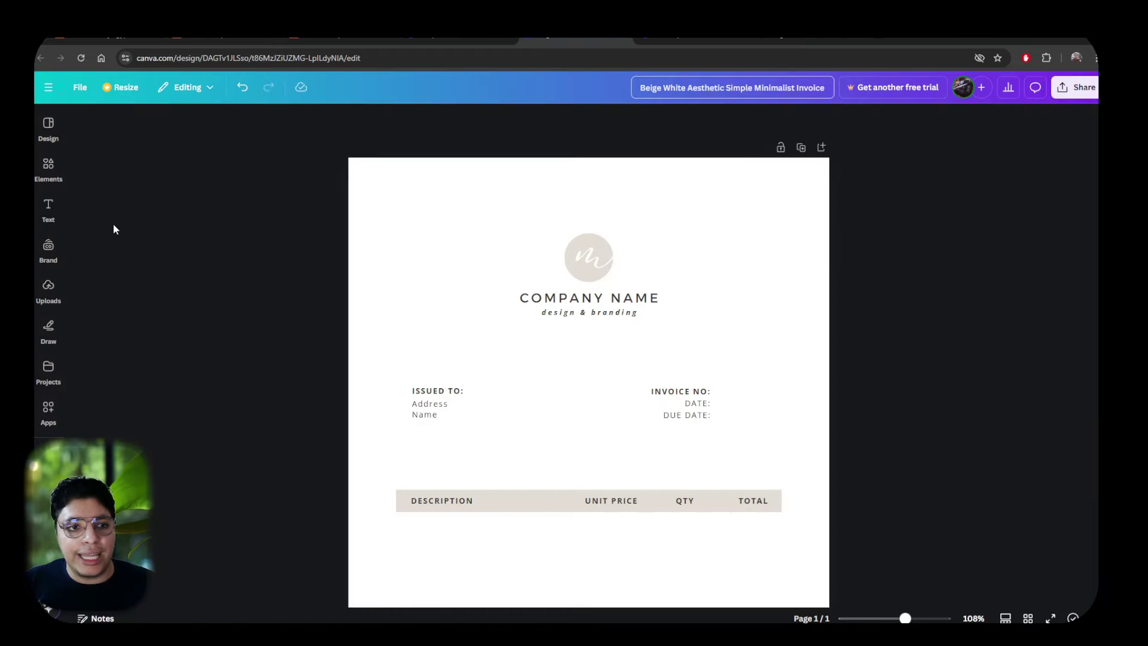
click(79, 87)
click(143, 341)
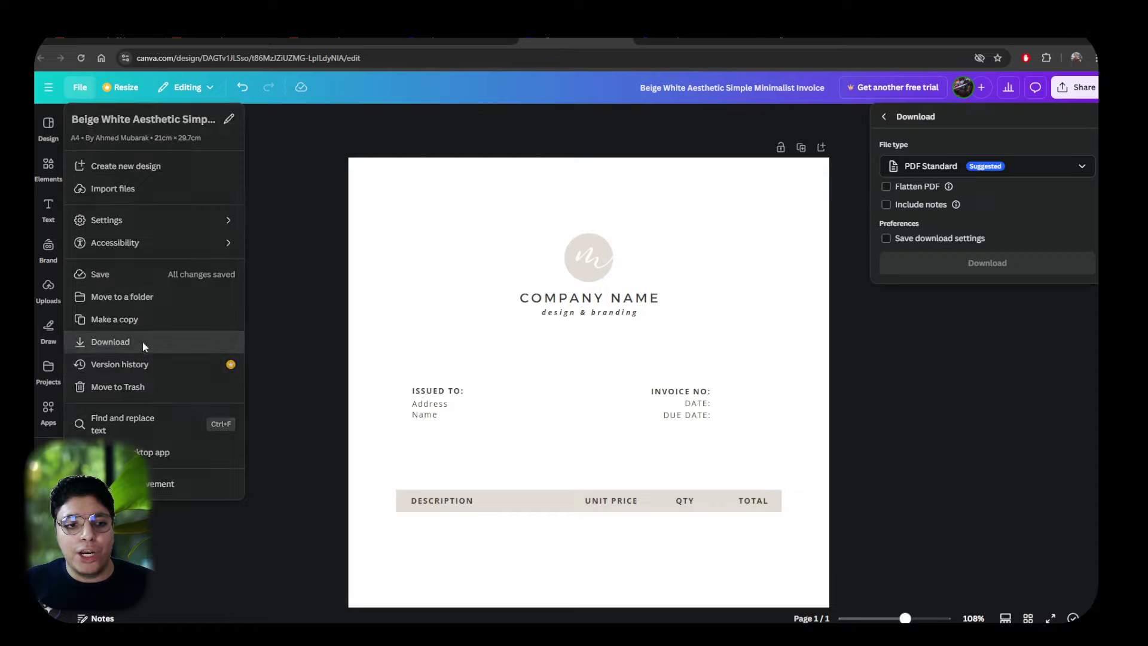
click(969, 175)
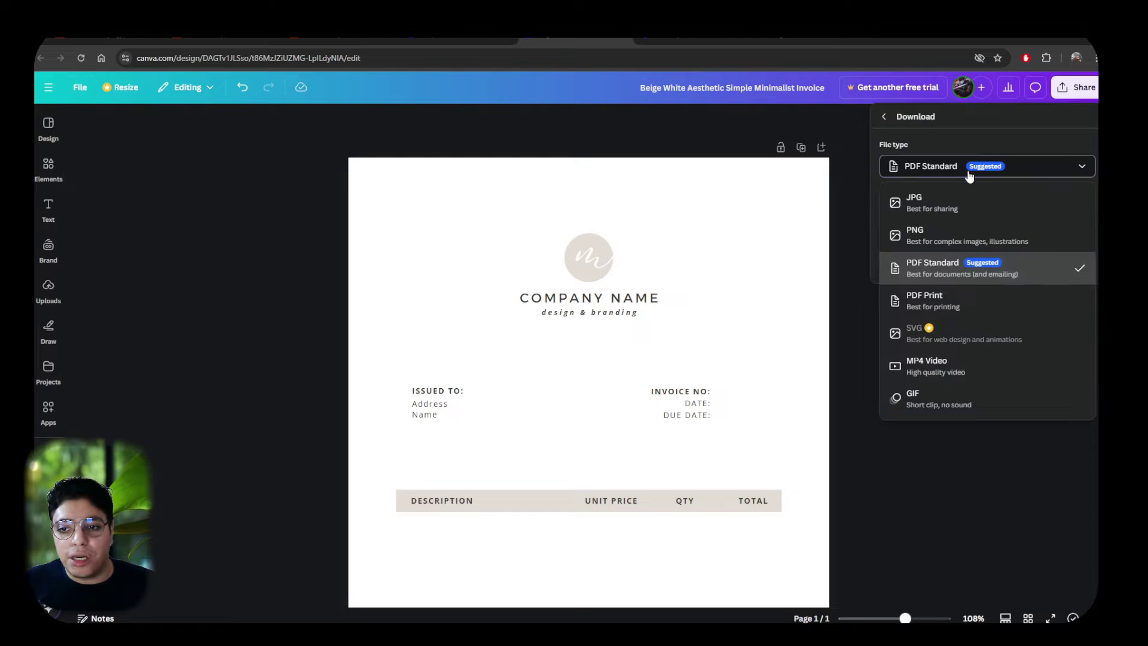
click(935, 204)
click(985, 353)
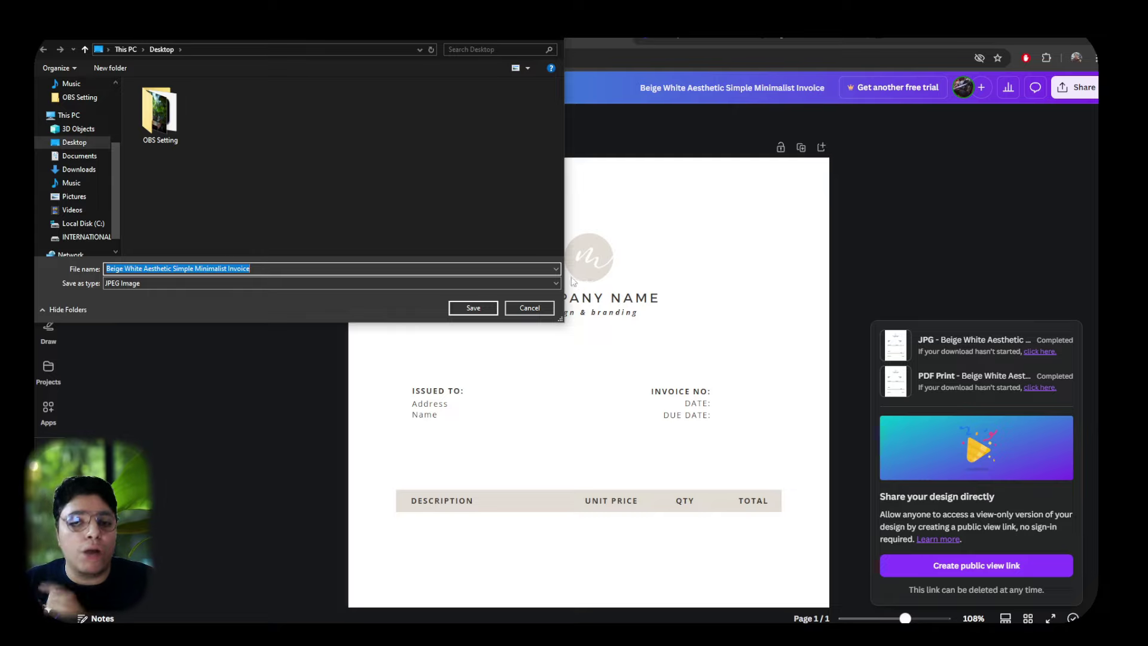
click(473, 307)
- Return to Gumroad, upload the "Beige White Aesthetic Simple Minimalist Invoice" image from the Desktop as the product's cover, and check it in the preview
click(781, 46)
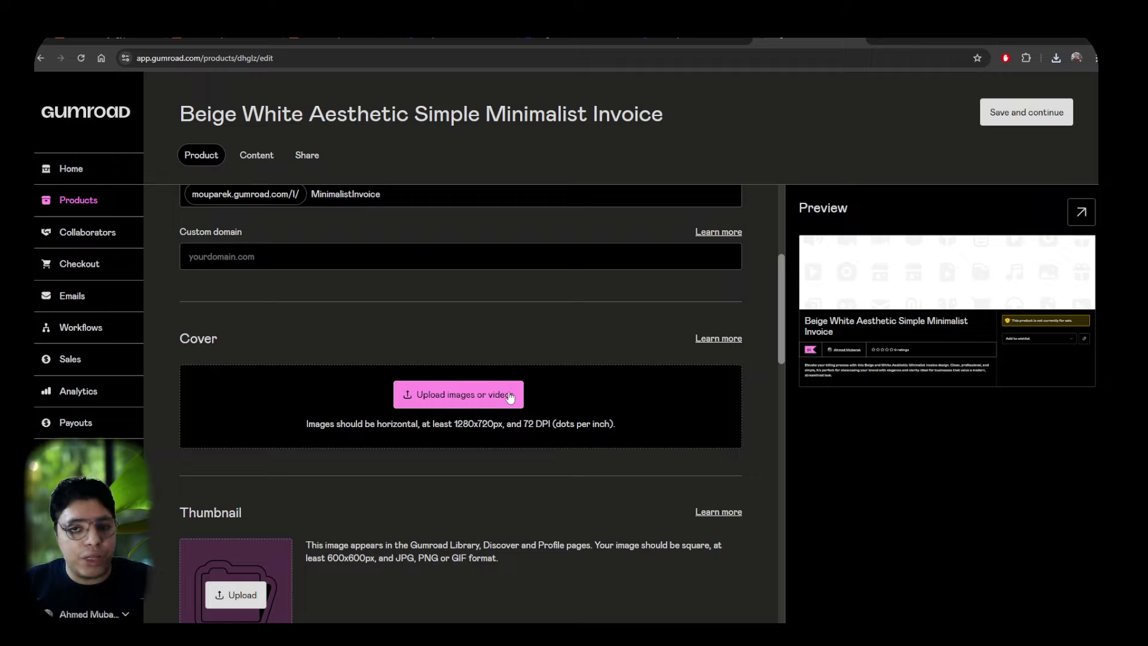
click(486, 402)
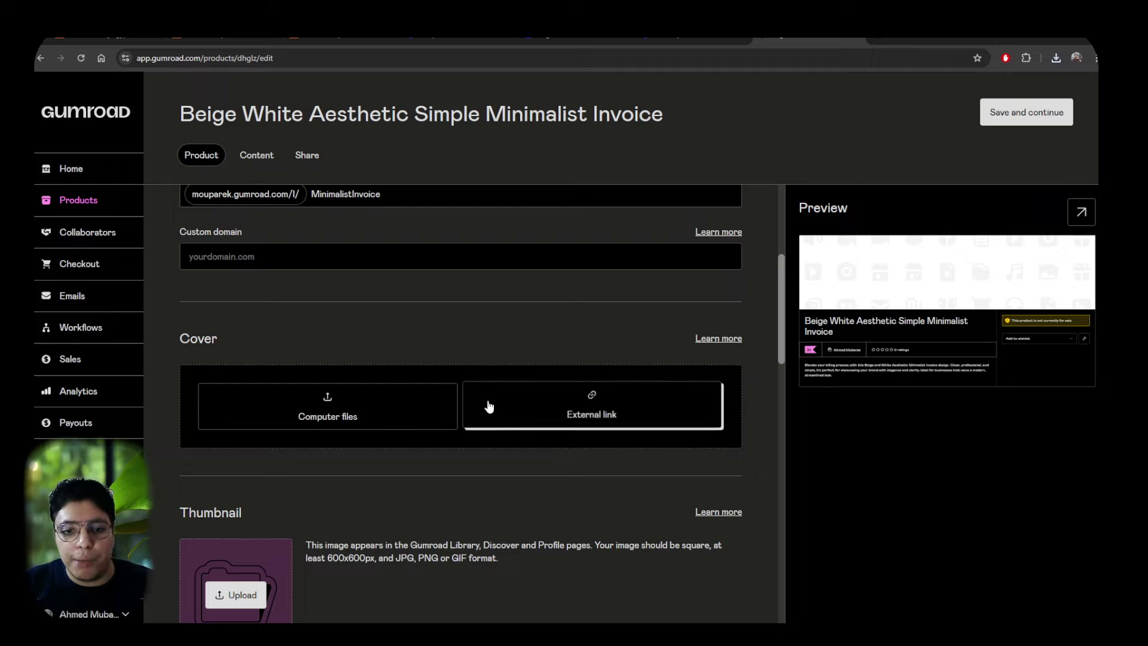
click(334, 410)
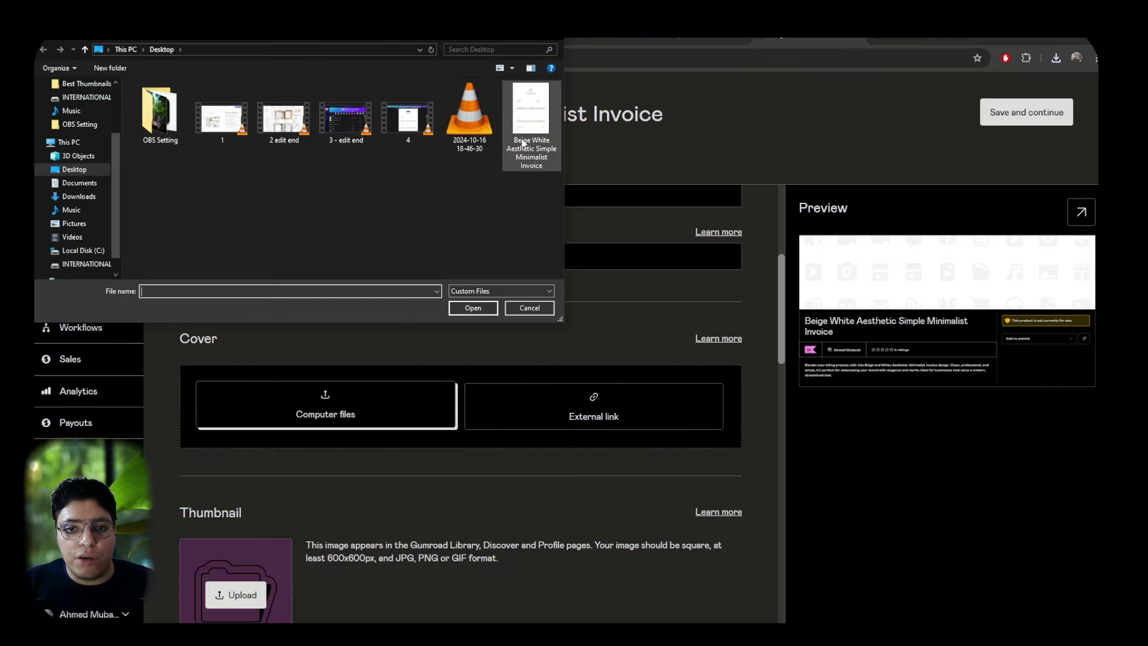
click(531, 122)
click(460, 310)
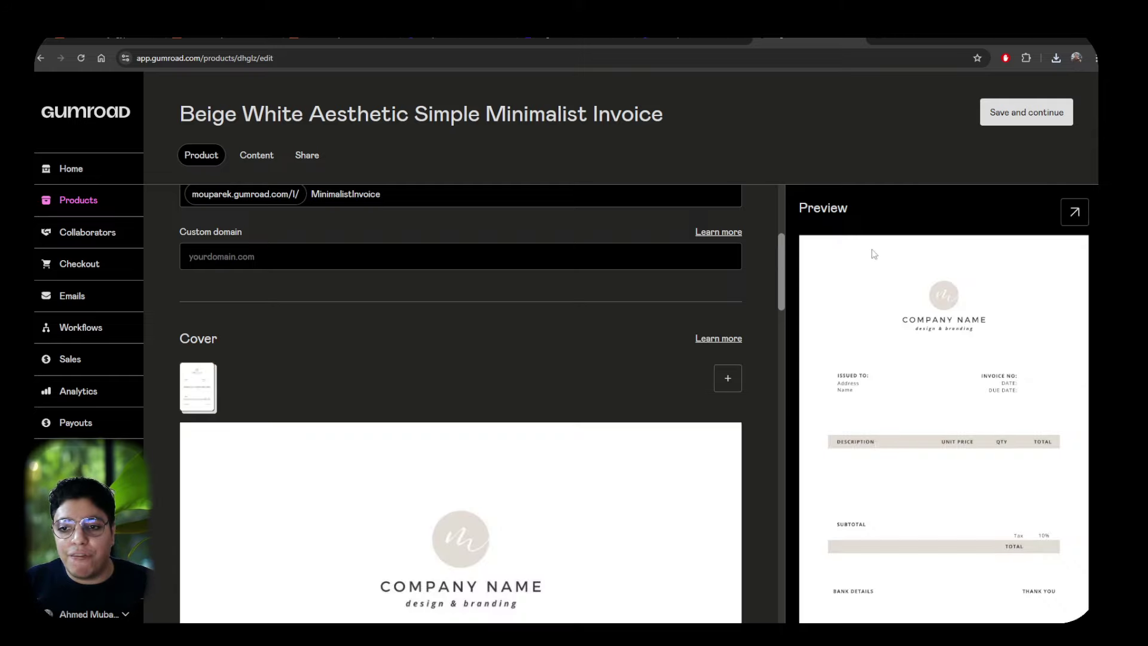
scroll(867, 227, down, 3)
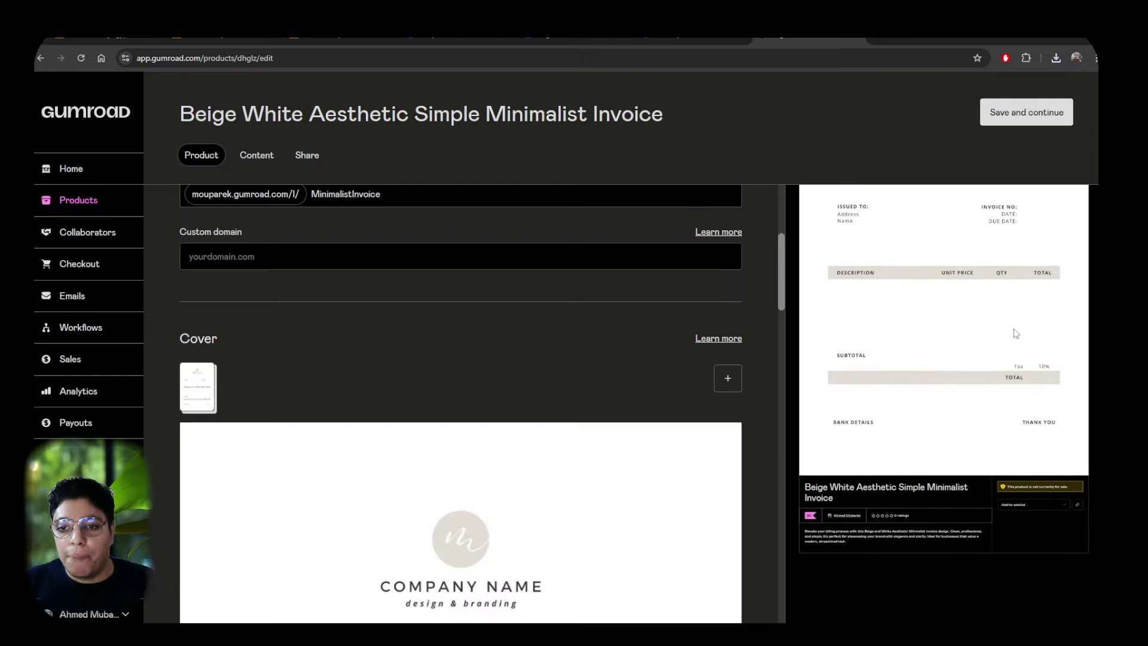
scroll(1013, 335, up, 3)
scroll(971, 246, down, 4)
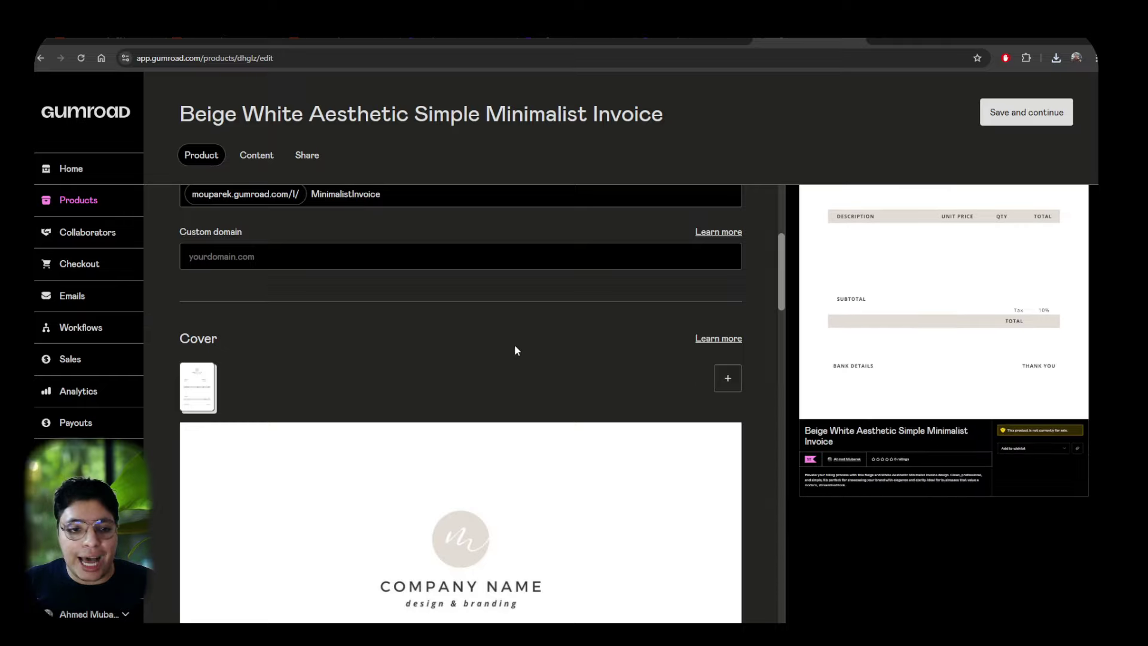
scroll(514, 353, down, 2)
scroll(902, 395, up, 3)
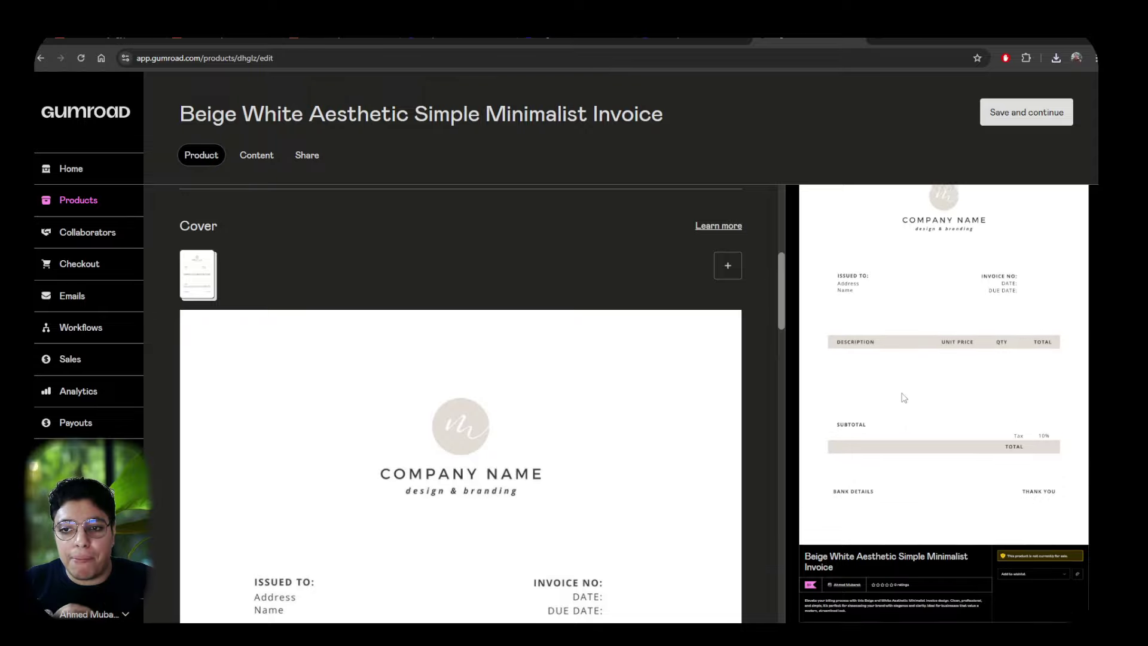
scroll(924, 372, down, 3)
- Set the call to action to "Buy this" and fill the summary with the product title "Beige White Aesthetic Simple Minimalist Invoice"
scroll(584, 353, down, 10)
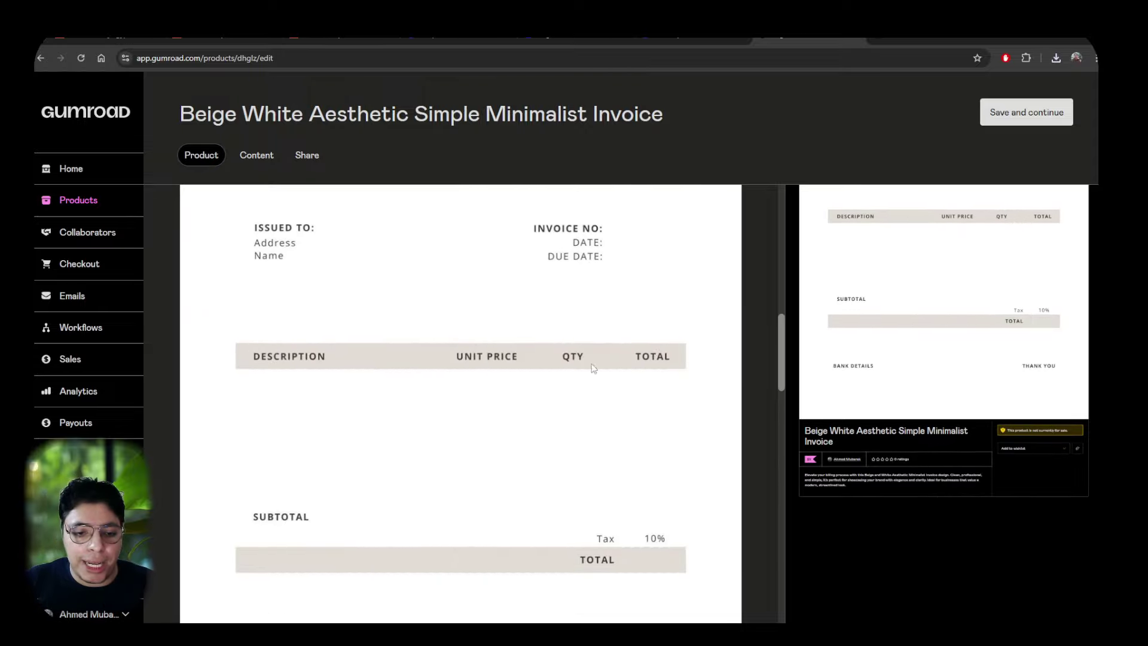
scroll(584, 367, down, 8)
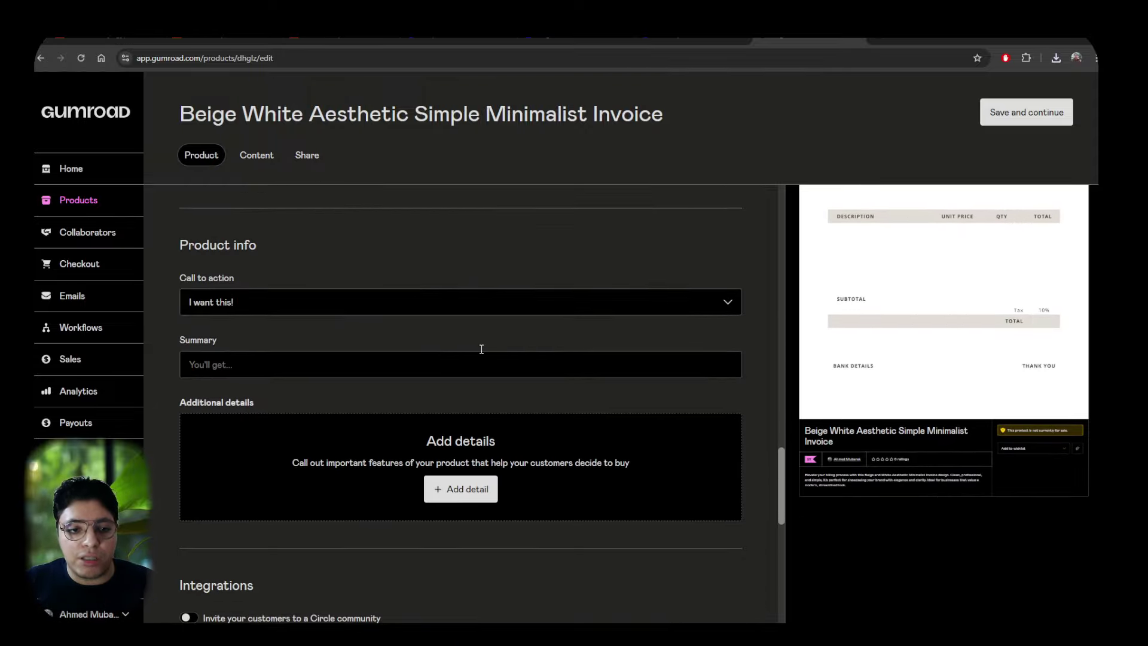
click(288, 305)
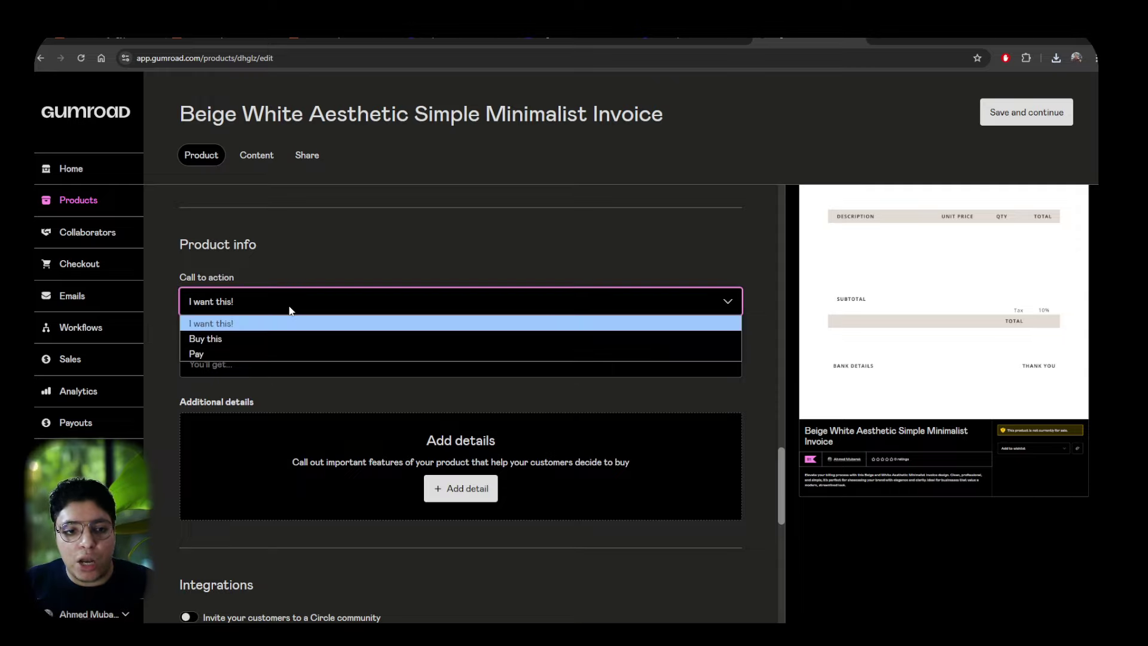
click(232, 341)
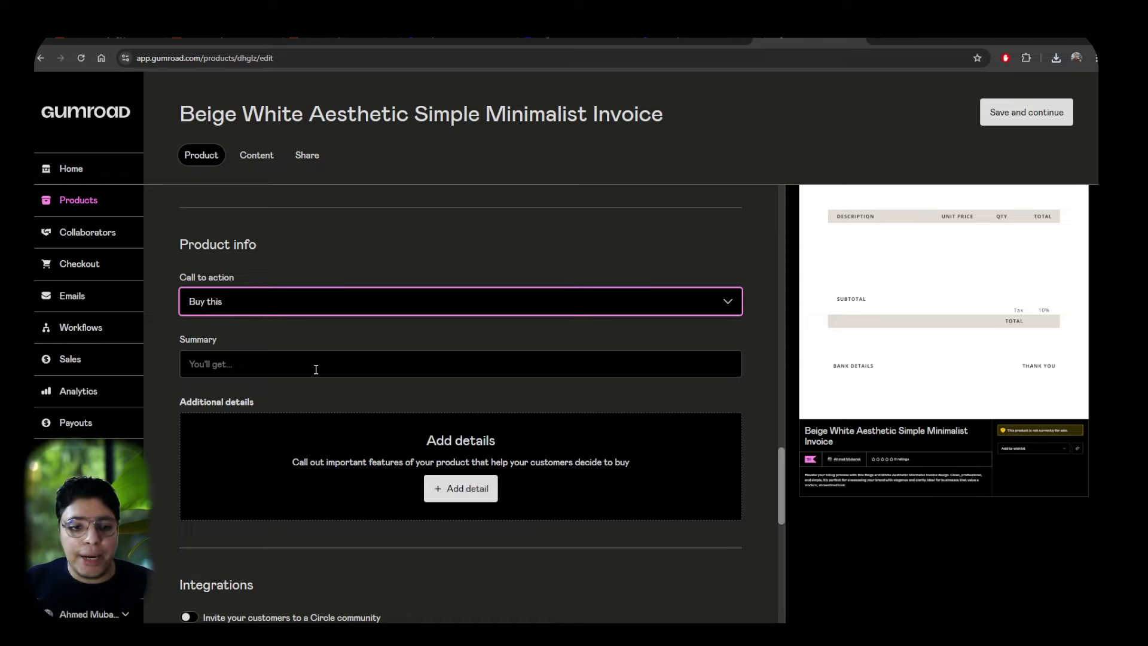
triple_click(448, 113)
key(ctrl+c)
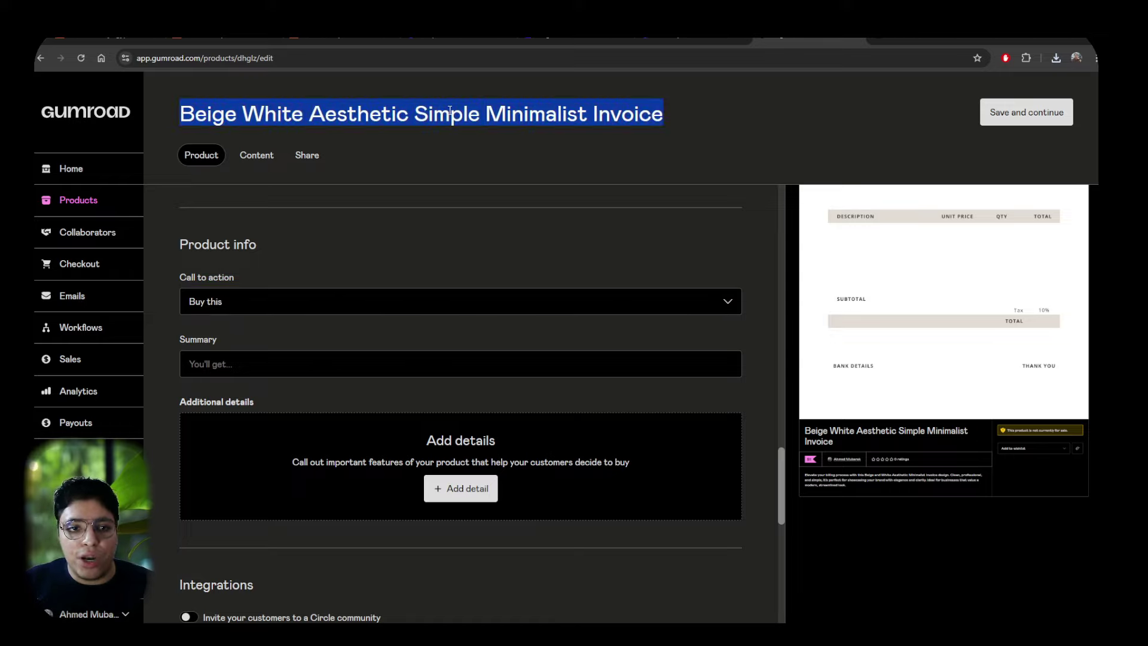
click(282, 359)
key(ctrl+v)
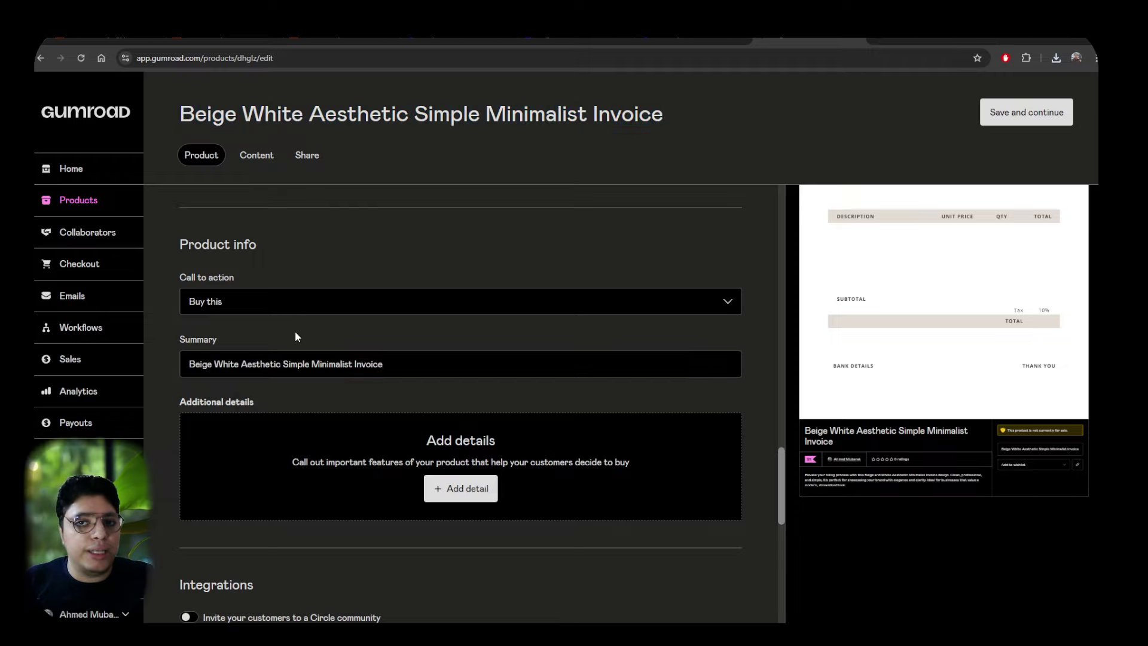
- Allow customers to choose a quantity in the product settings, and save to continue to the content page
scroll(465, 336, down, 4)
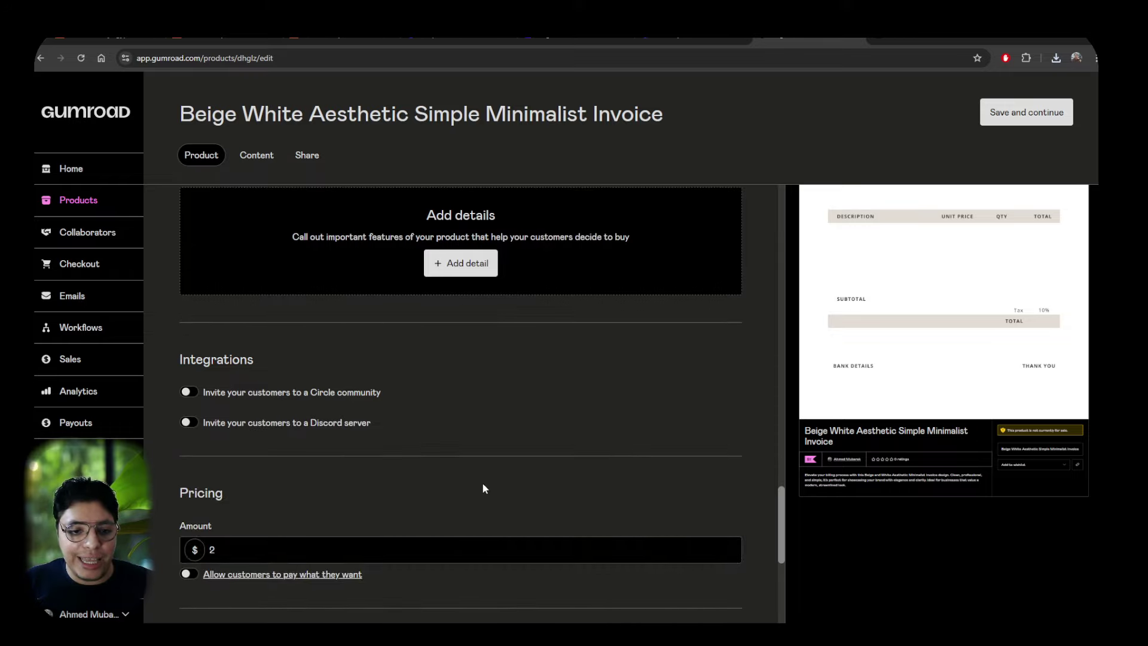
scroll(482, 486, down, 4)
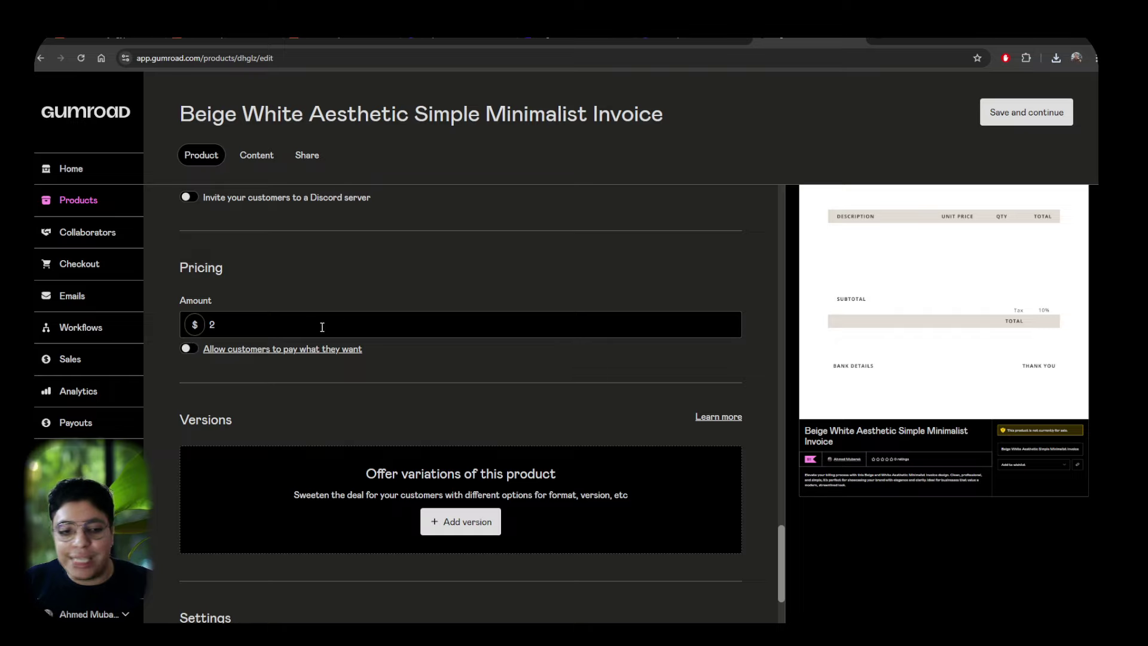
scroll(322, 327, down, 3)
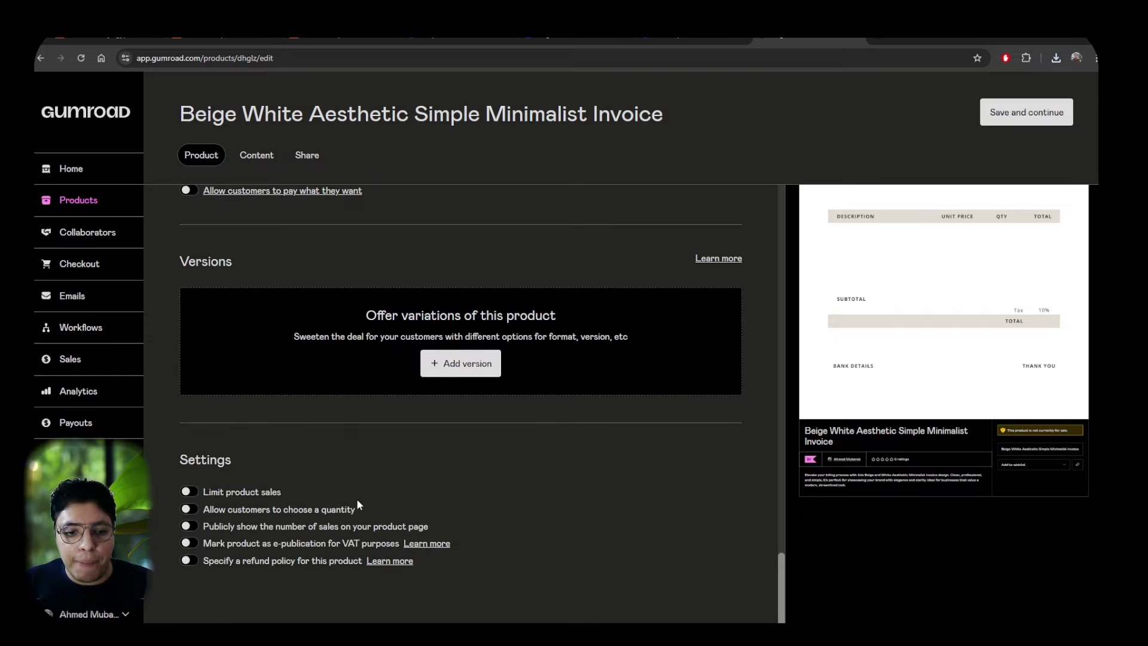
click(191, 510)
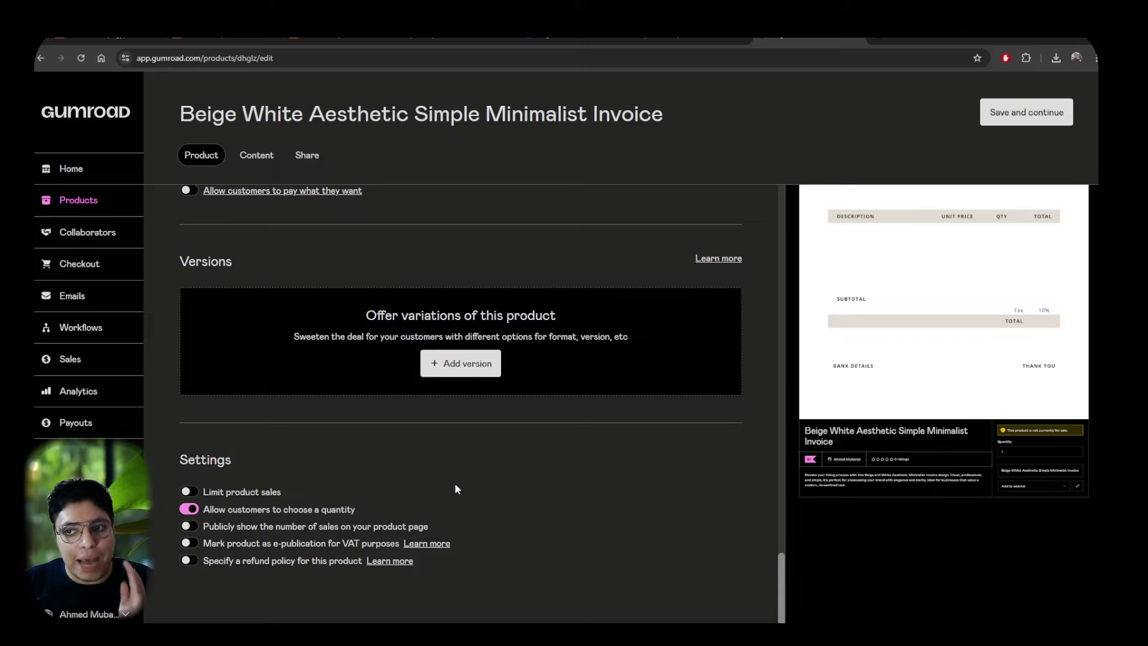
scroll(538, 489, up, 1)
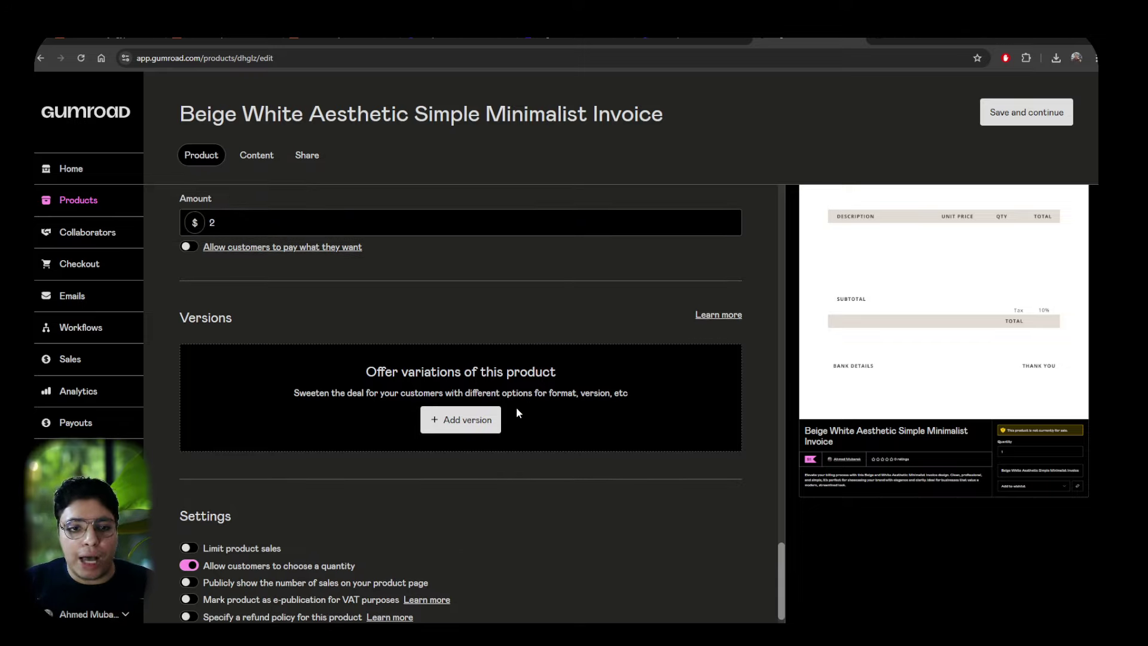
click(1007, 123)
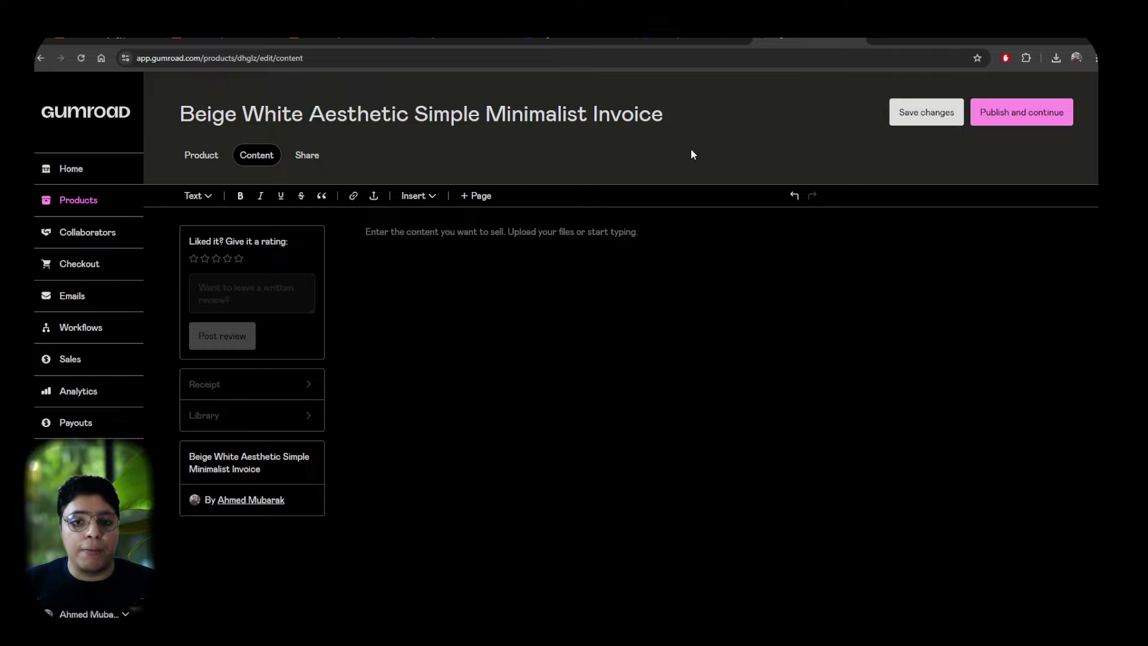
- Upload the finished invoice PDF from the Desktop as the product's downloadable content
click(434, 199)
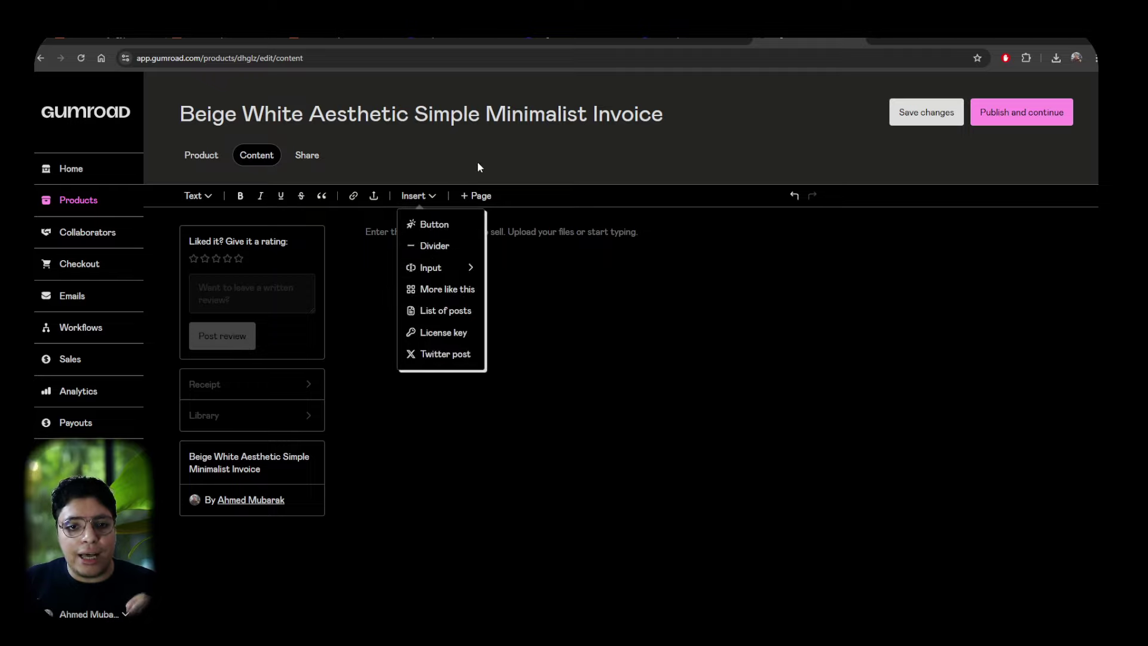
click(386, 174)
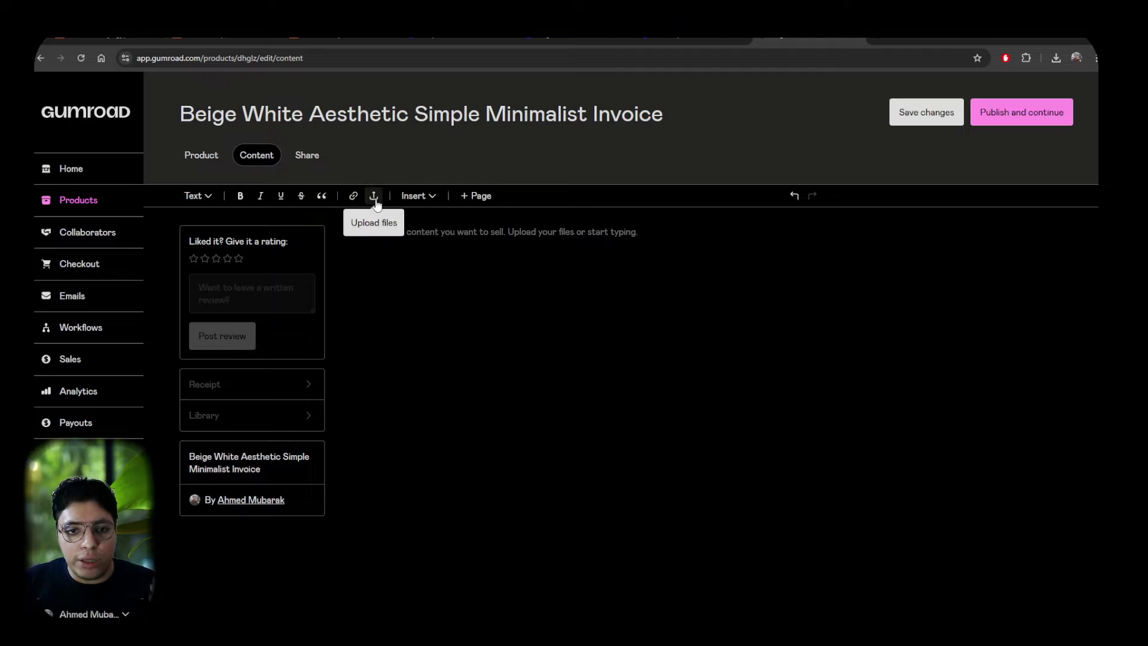
click(375, 201)
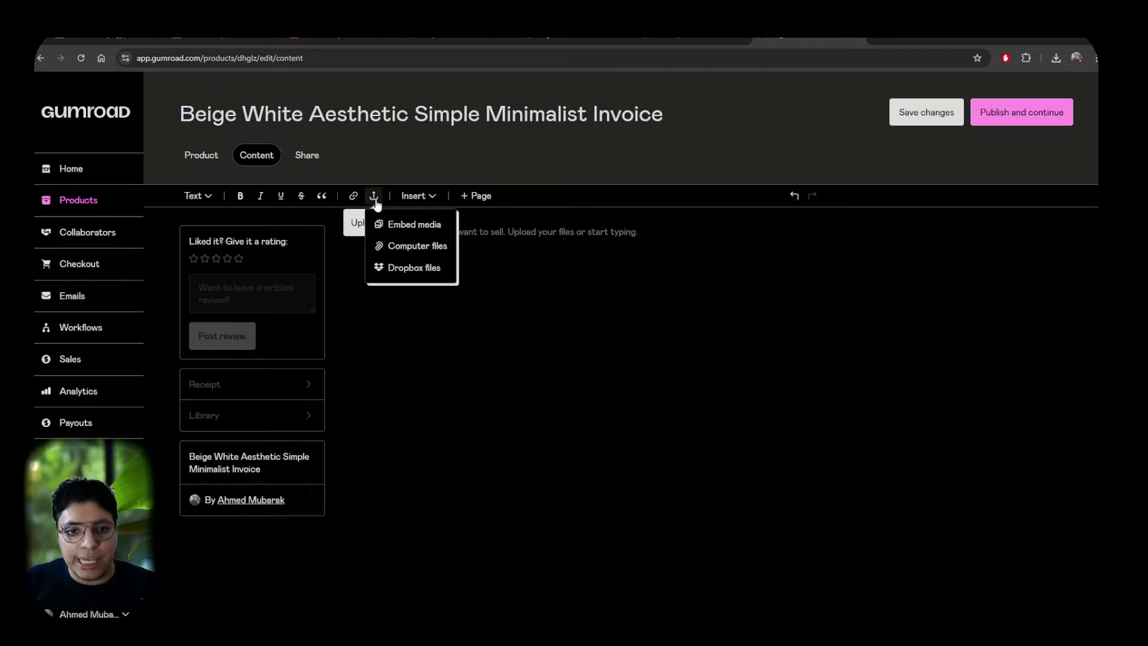
click(443, 249)
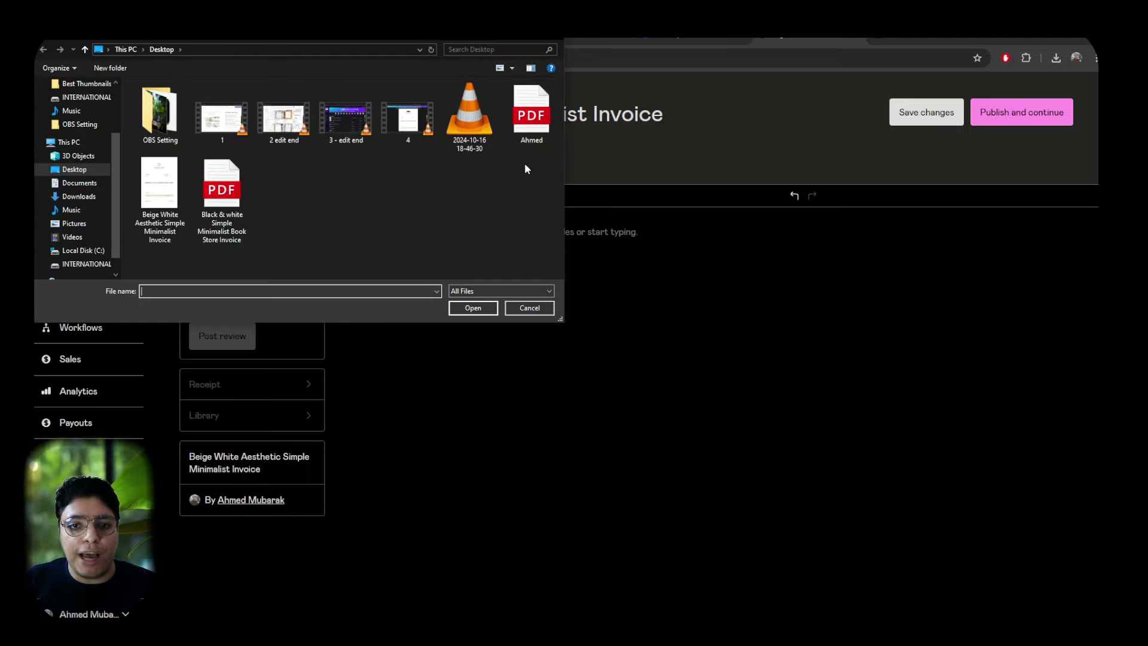
click(530, 135)
click(472, 308)
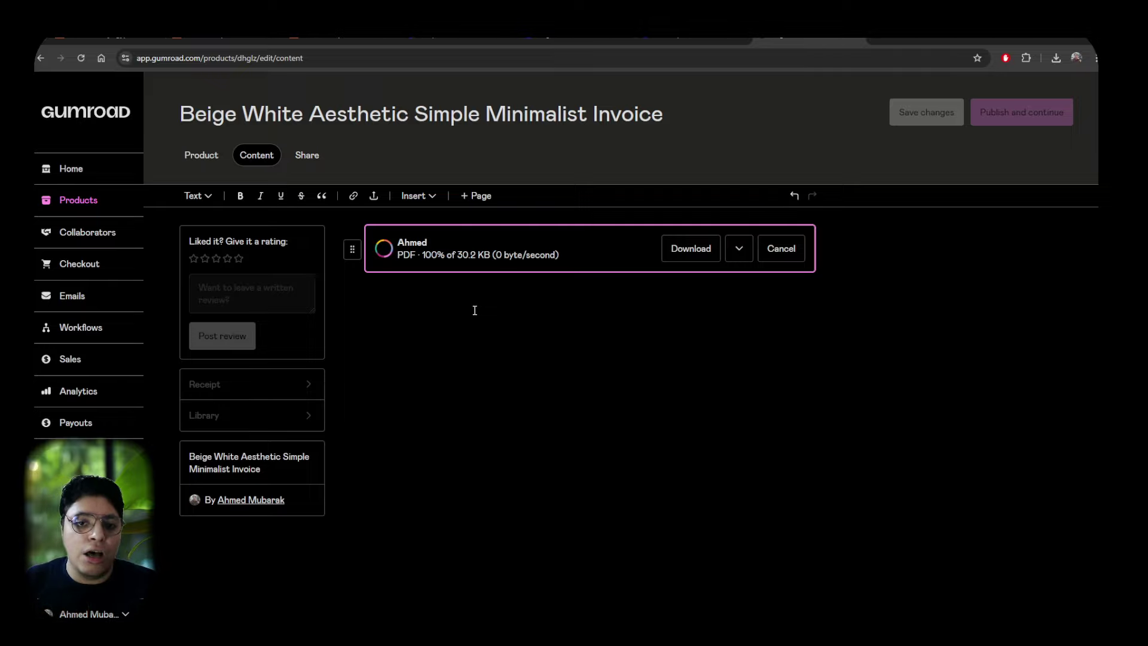
click(474, 310)
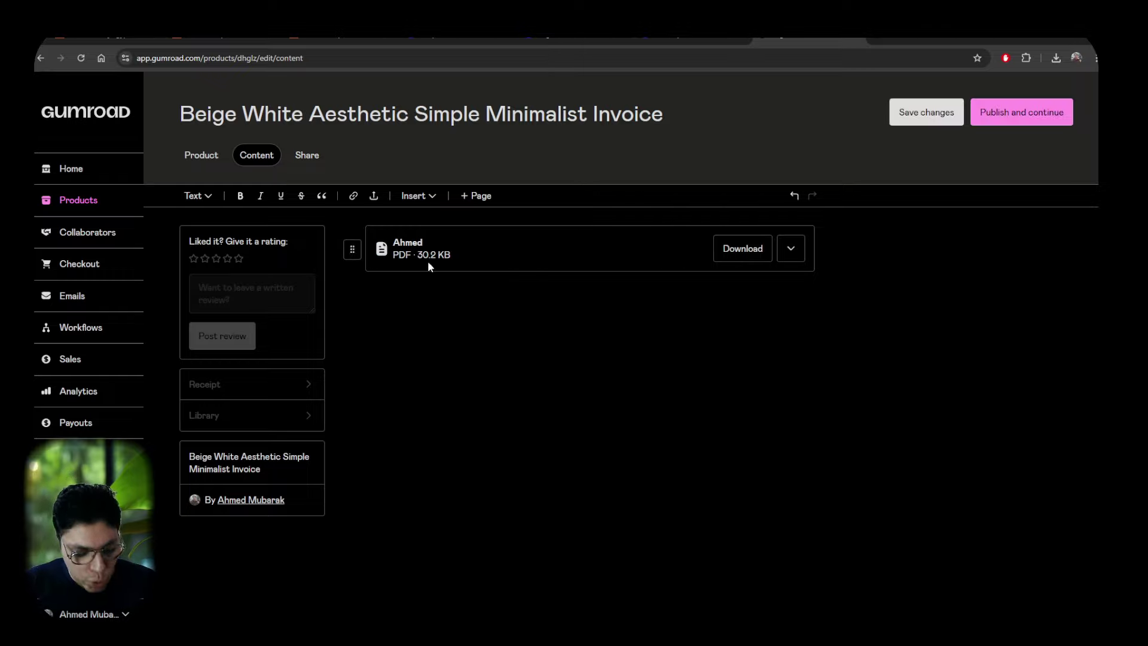
text(Editab)
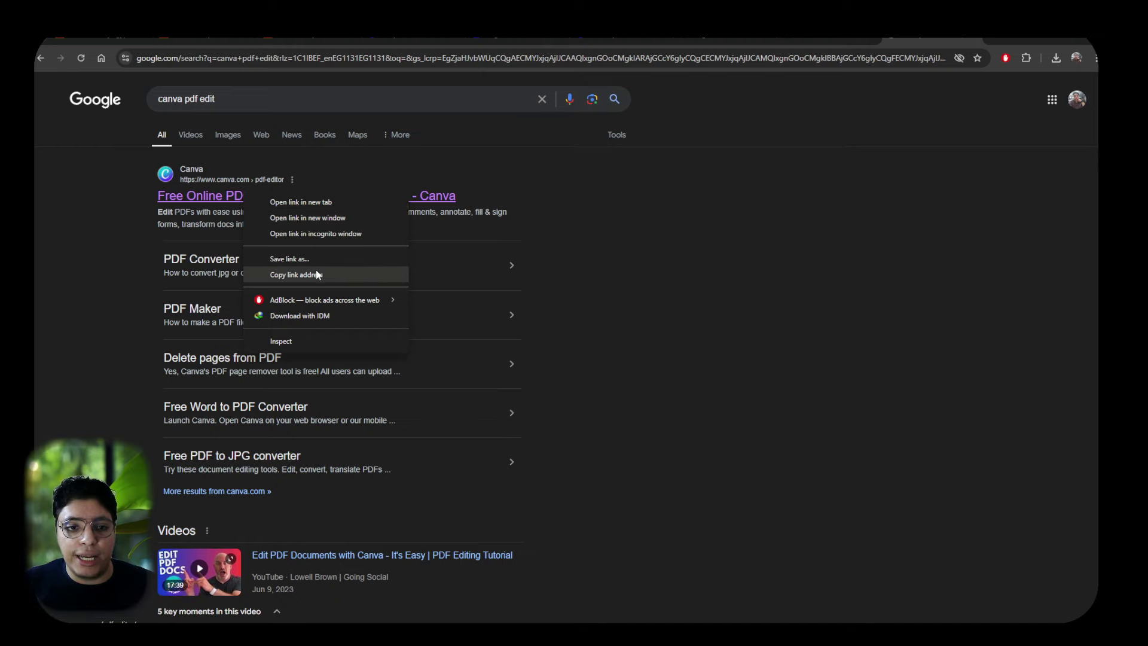
click(296, 274)
click(723, 39)
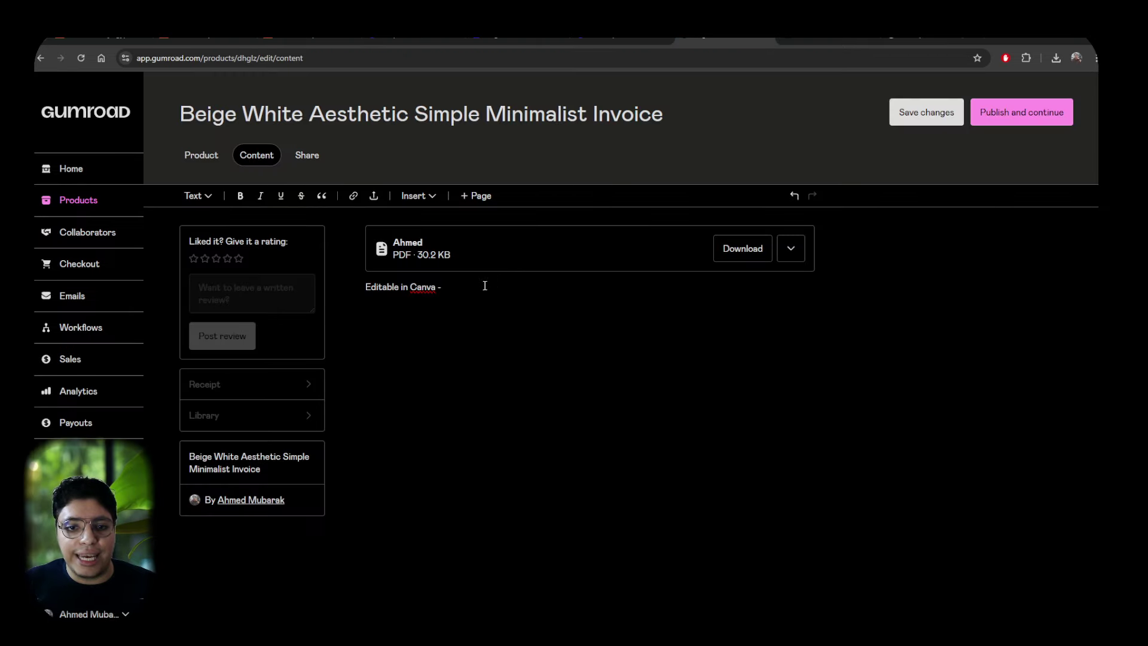
drag(441, 287, 436, 288)
text(:)
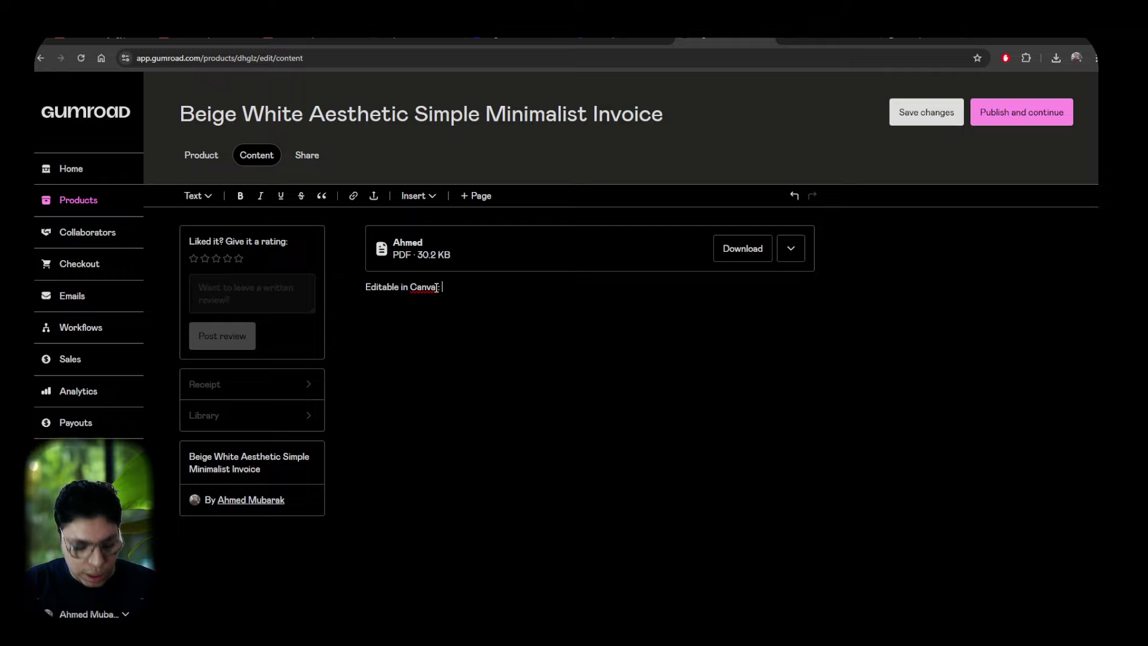
key(ctrl+v)
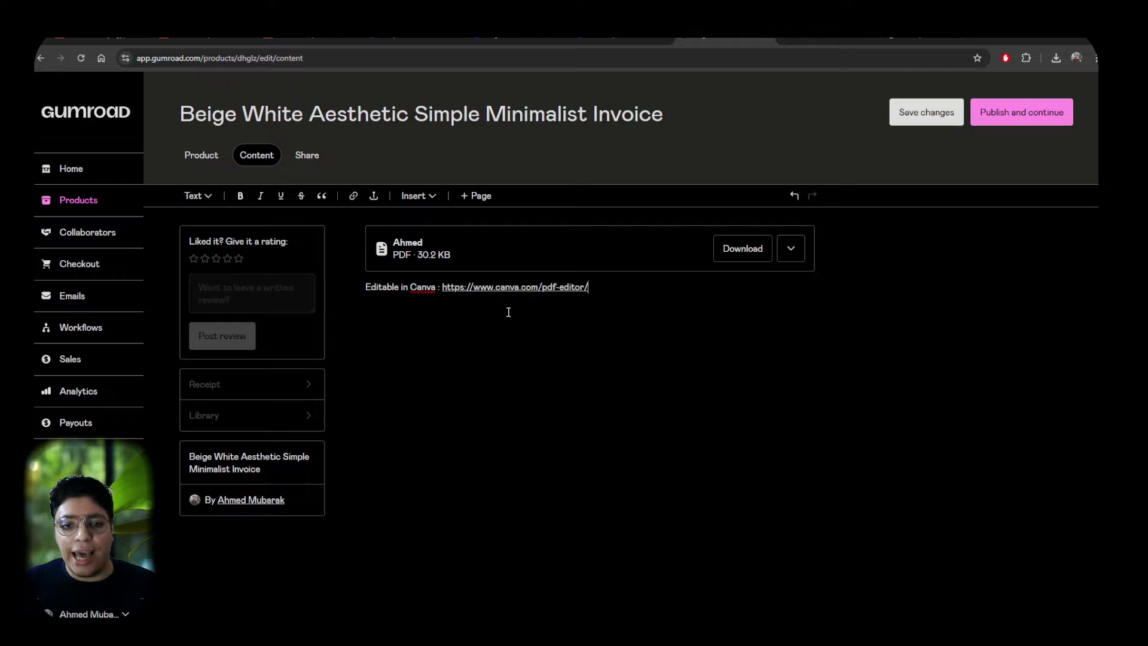
right_click(422, 288)
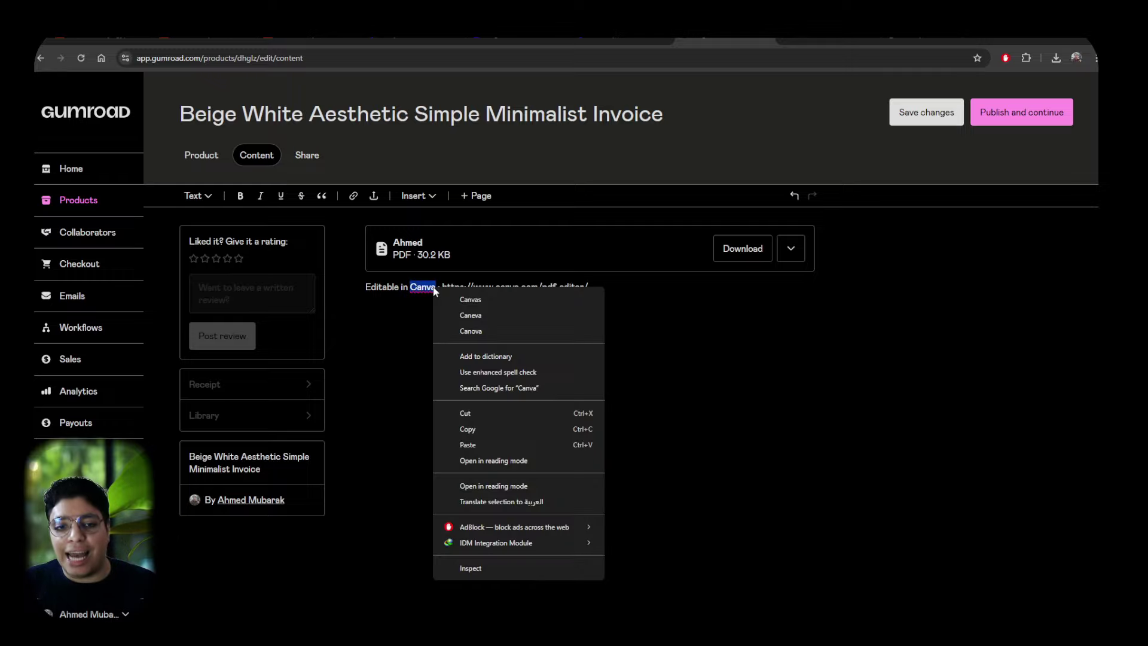
click(399, 326)
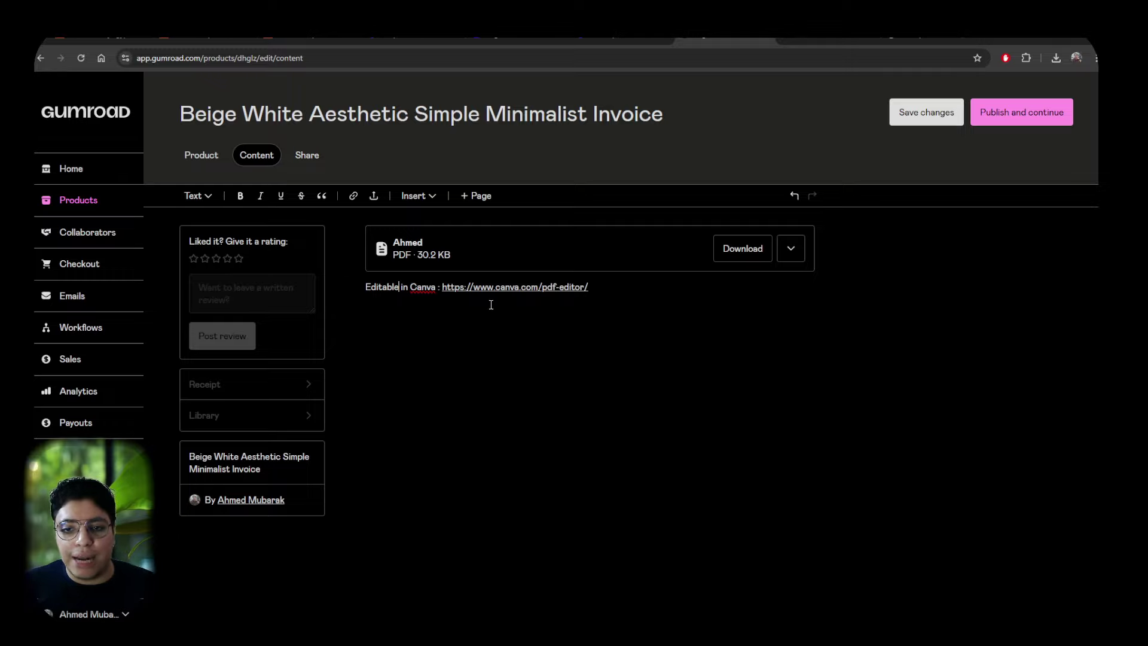
- Publish the product and replace its Gumroad Discover category with Business & Money > Personal Finance
click(1000, 110)
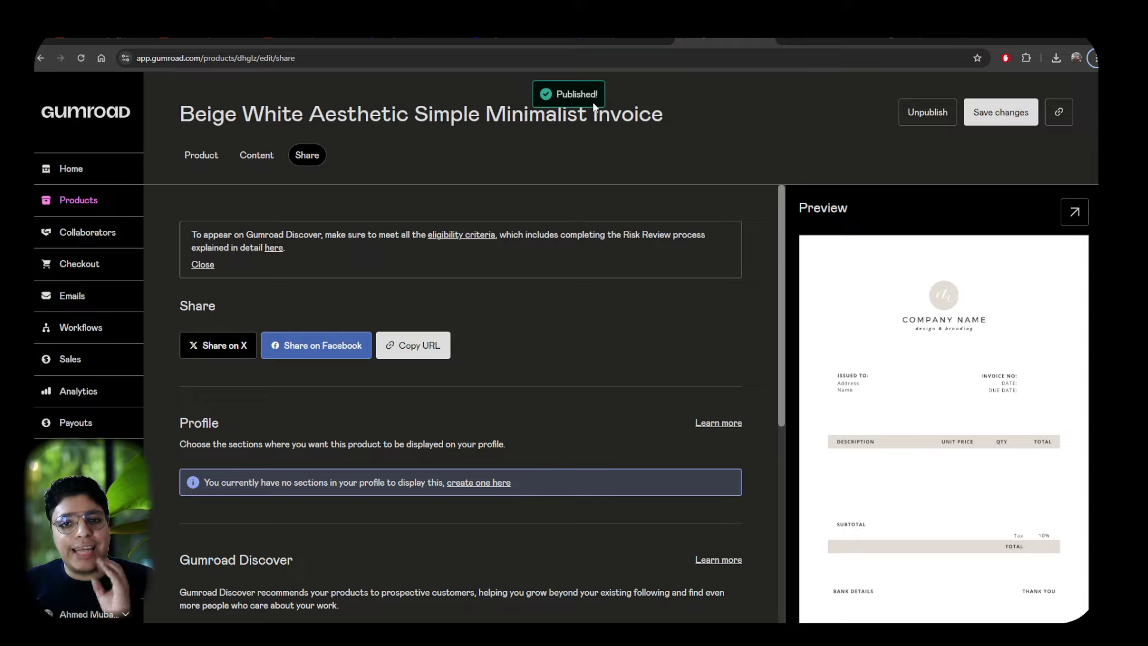
scroll(847, 332, down, 4)
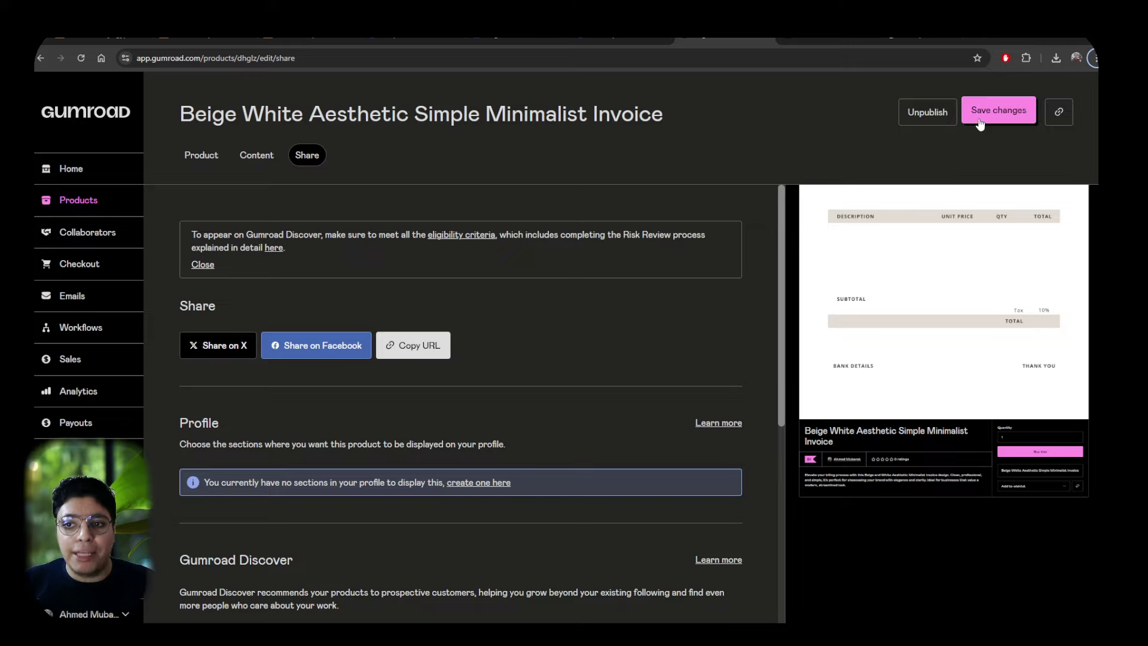
scroll(584, 215, down, 6)
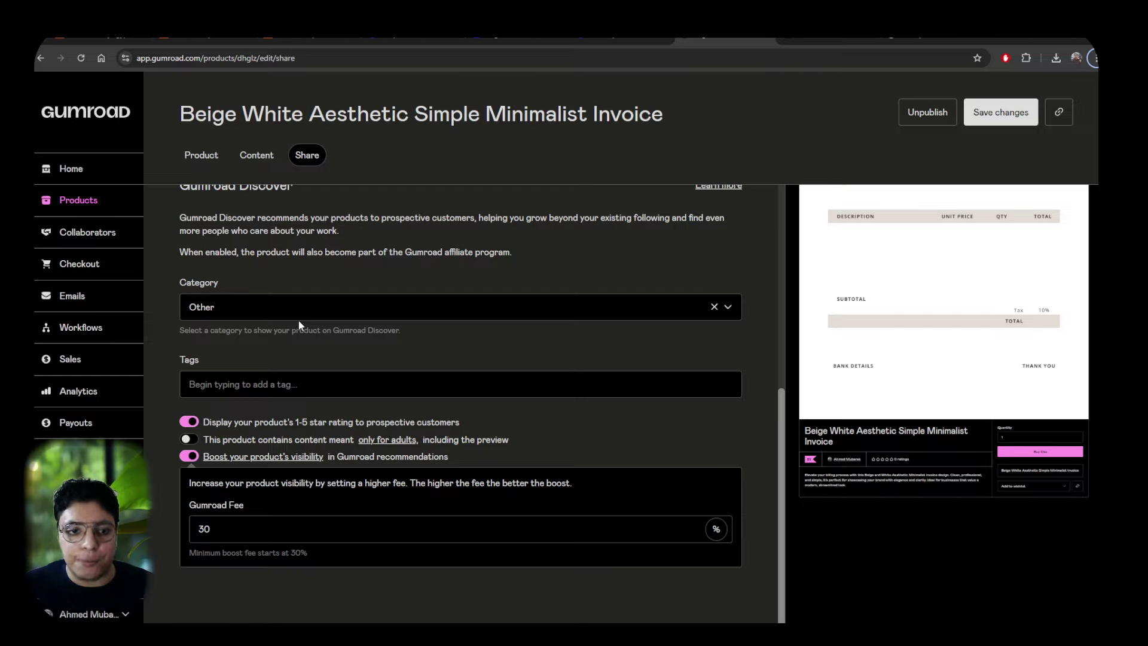
key(BackSpace)
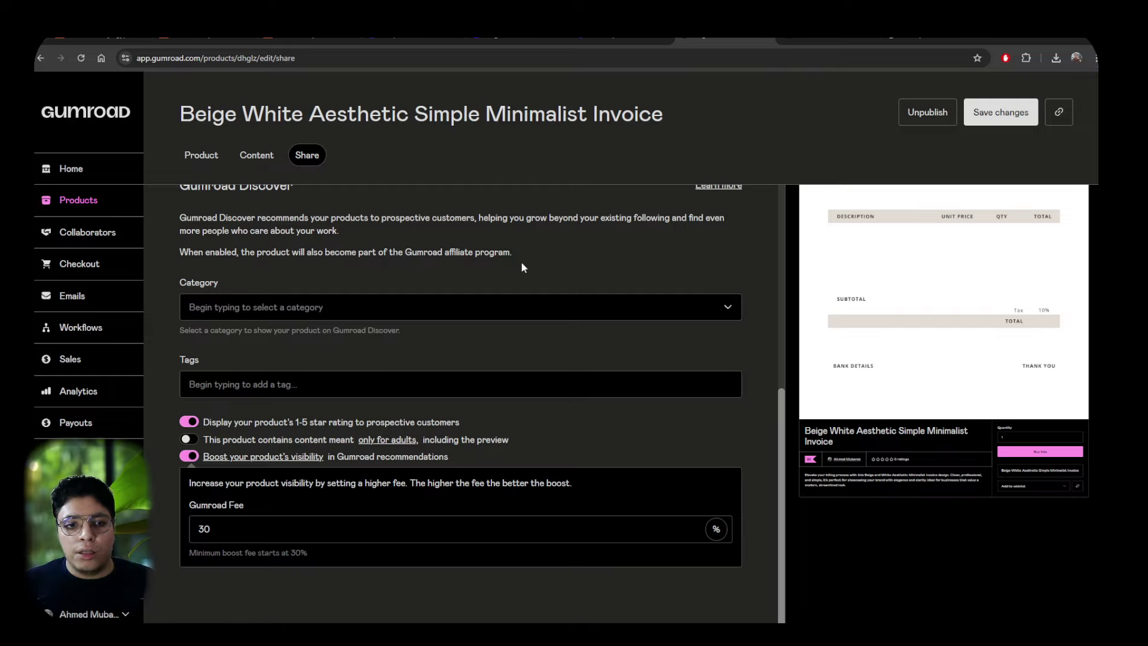
click(459, 304)
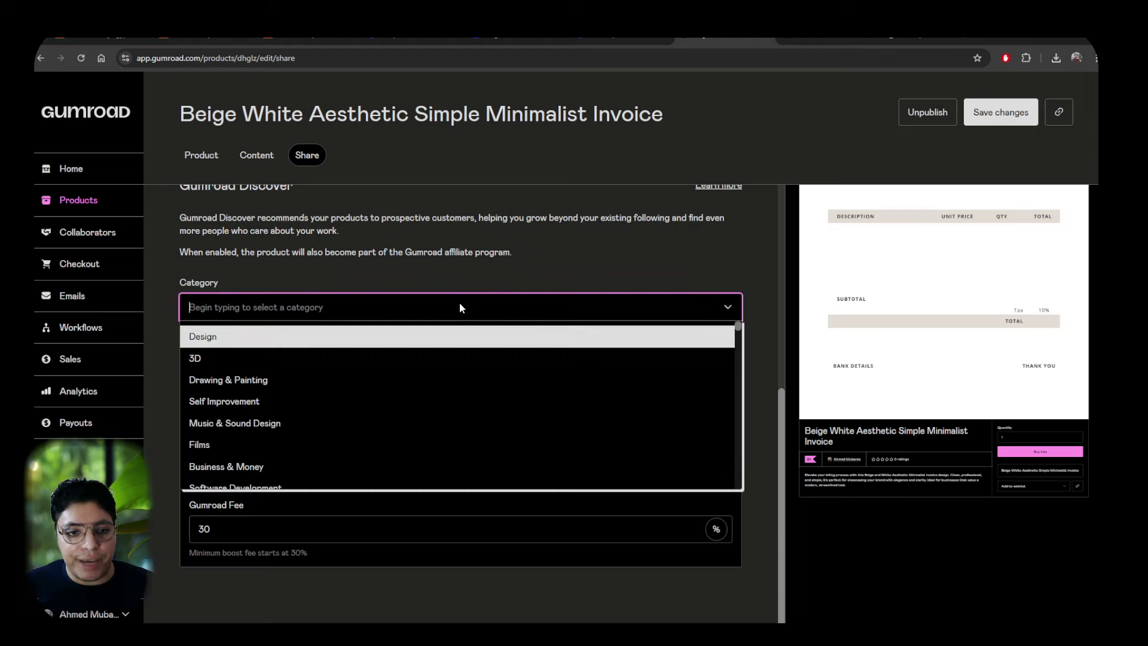
text(finance)
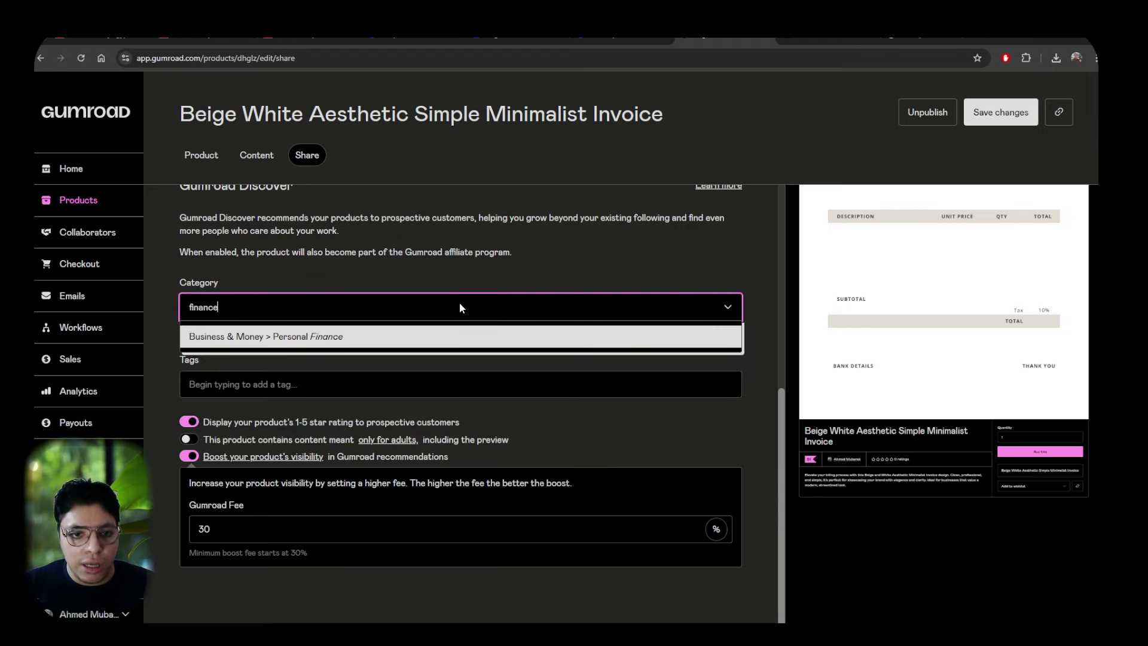
click(248, 338)
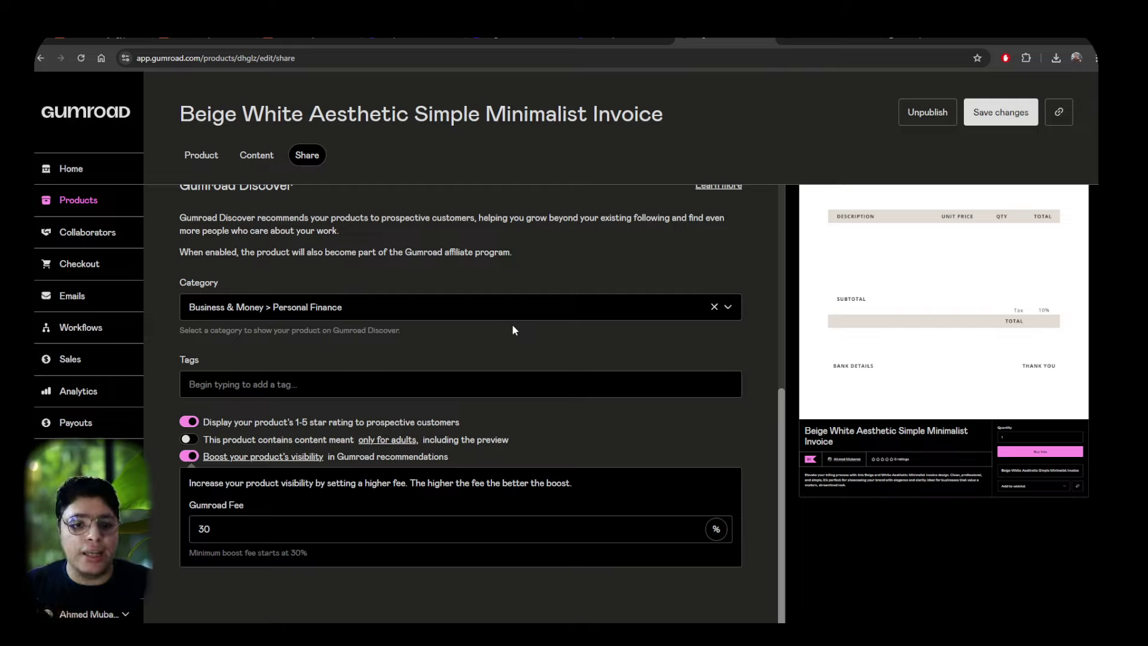
- Add the tags "invoice template" and "invoice design" to the product and save the changes
click(288, 386)
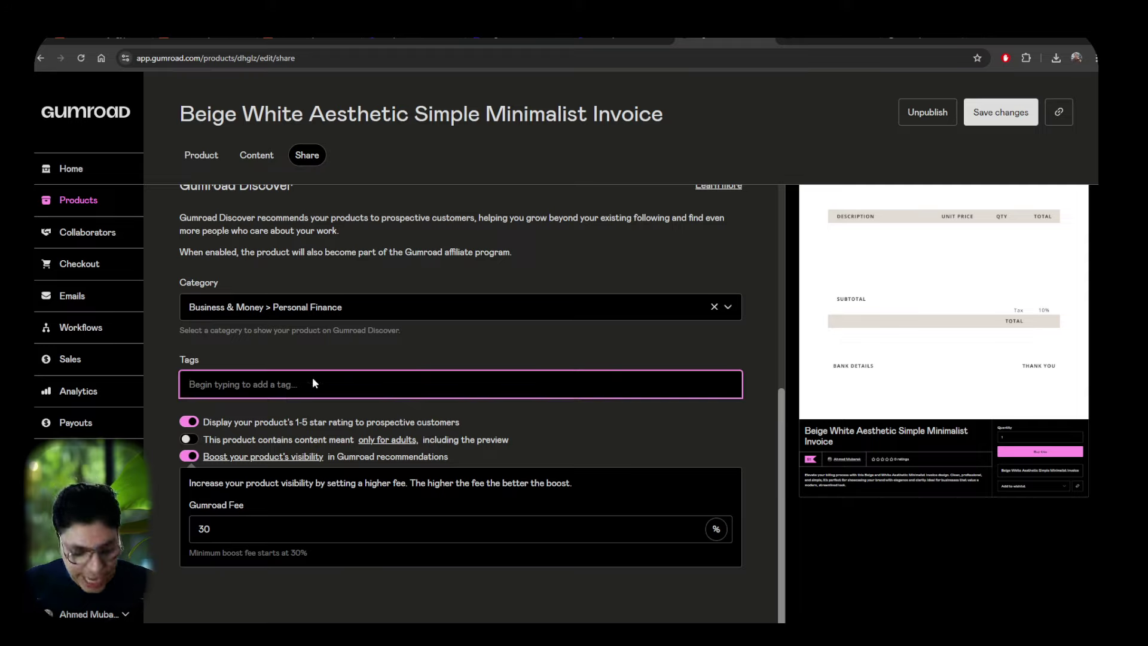
text(Invoi)
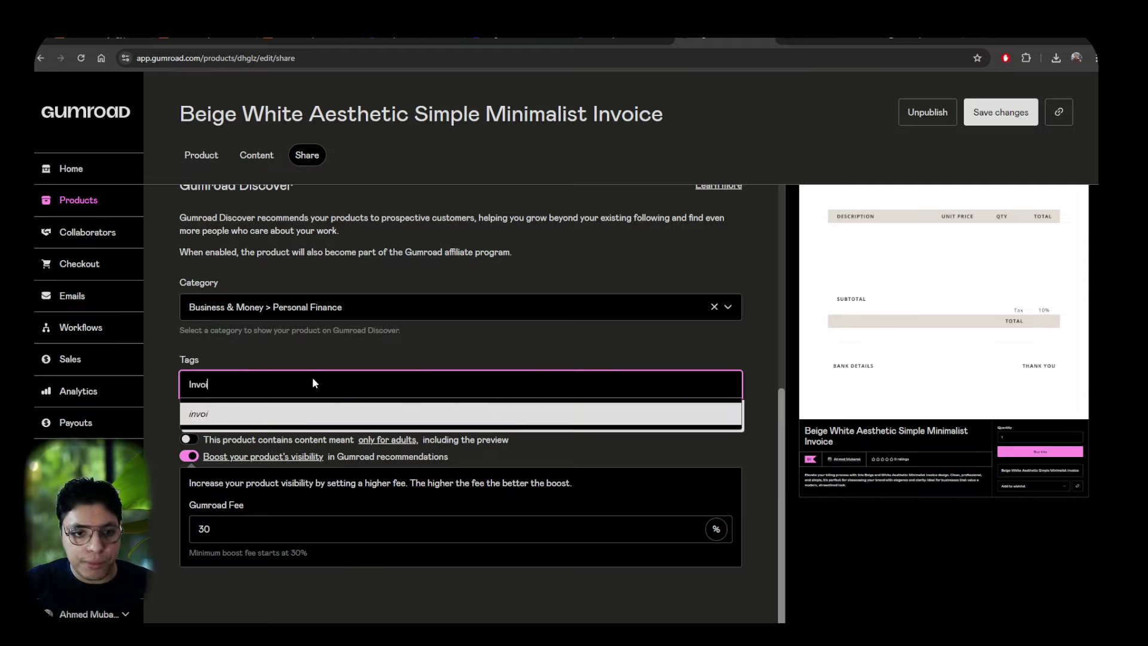
text(ce)
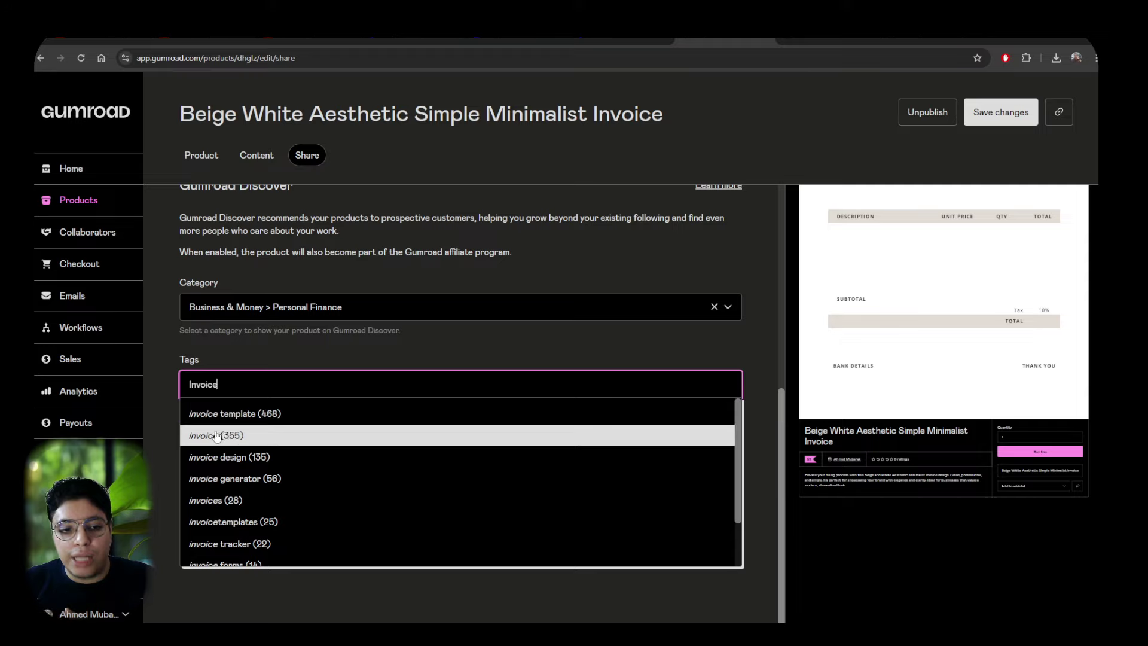
click(293, 412)
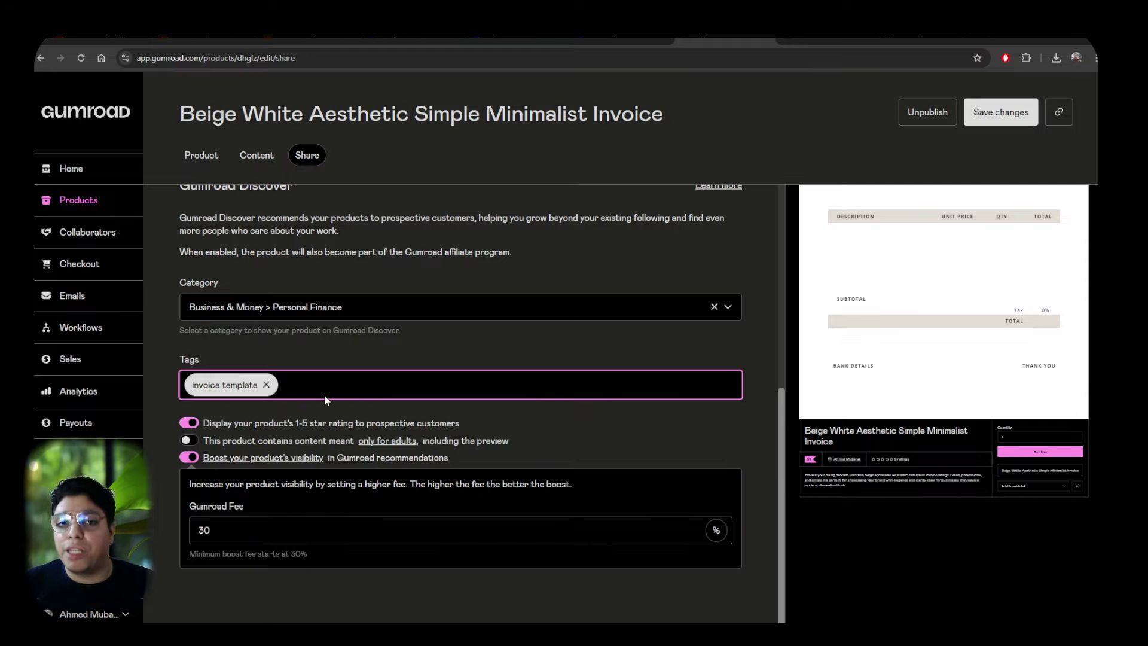
text(Invo)
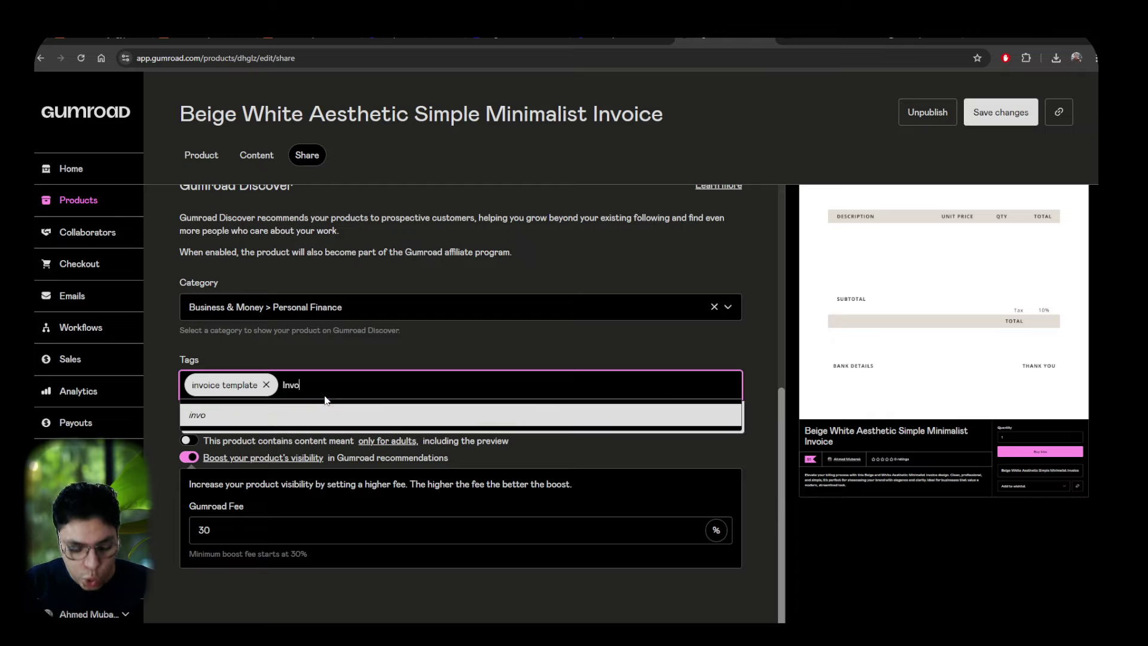
text(ice)
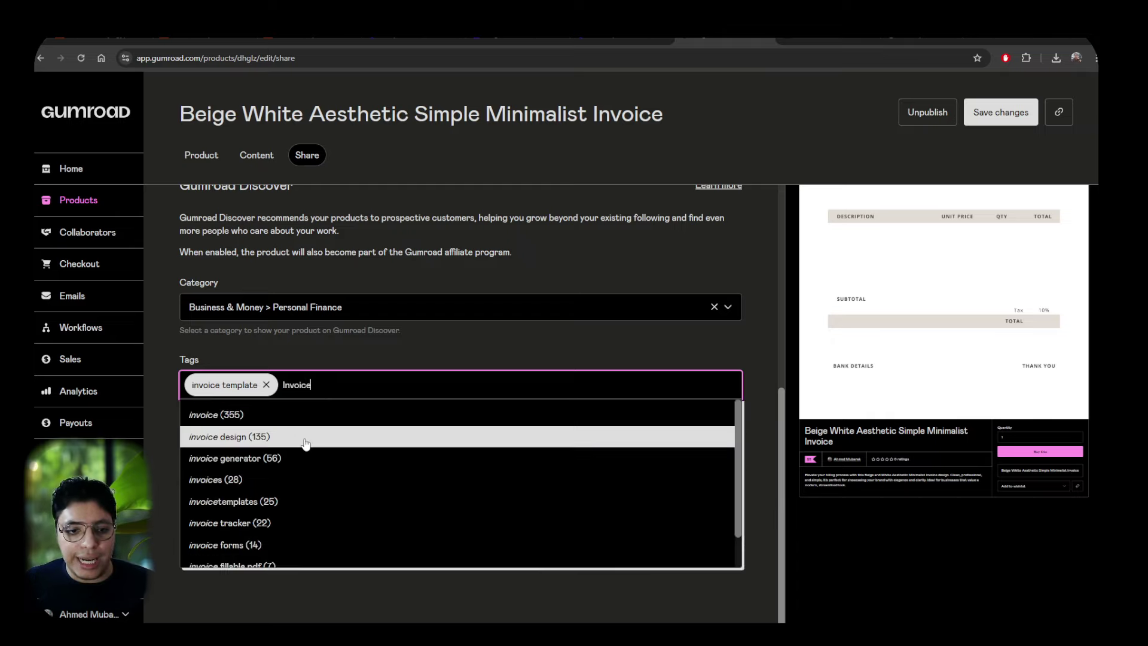
click(305, 442)
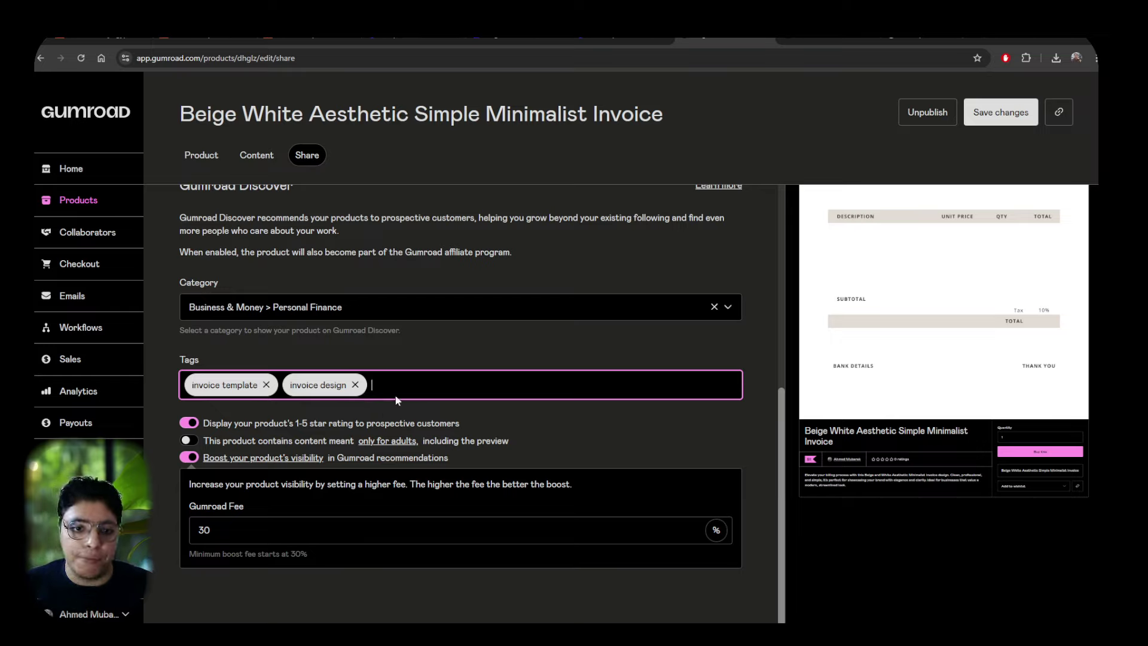
click(484, 333)
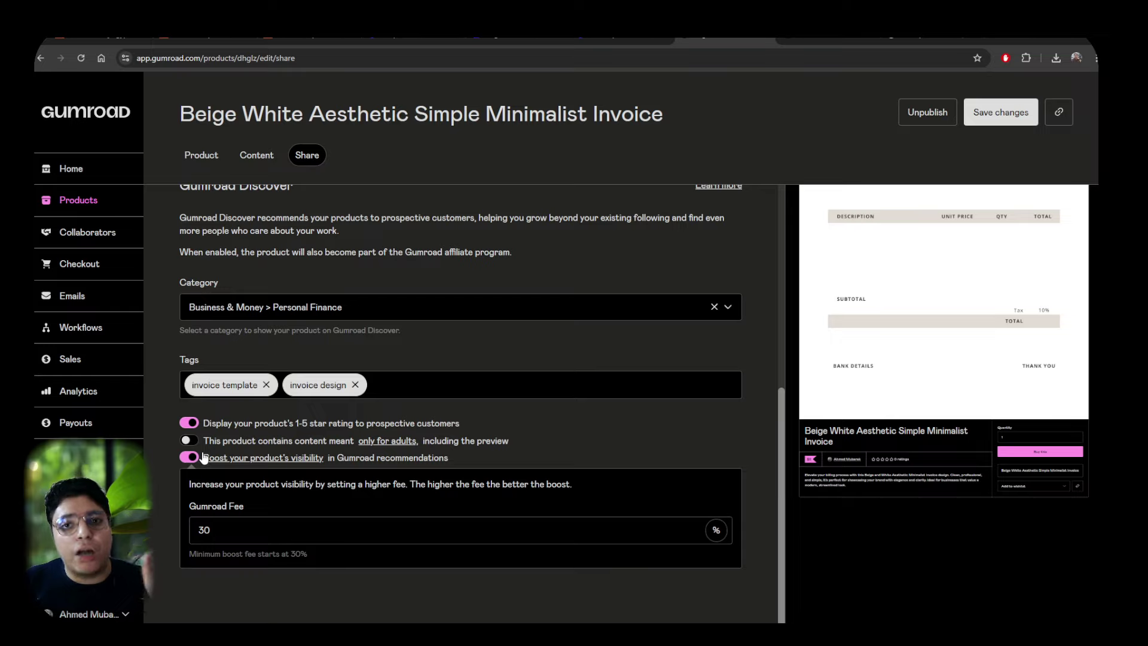
click(996, 114)
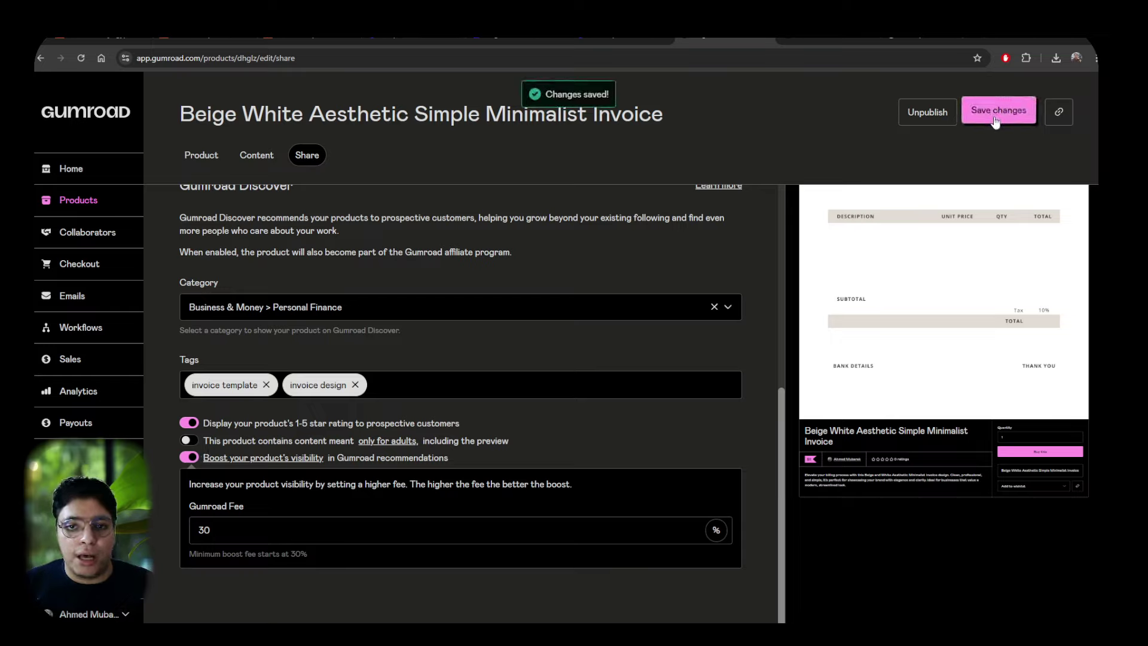
- Return to the list of all products to check the published invoice's entry
scroll(534, 262, up, 2)
scroll(534, 262, up, 3)
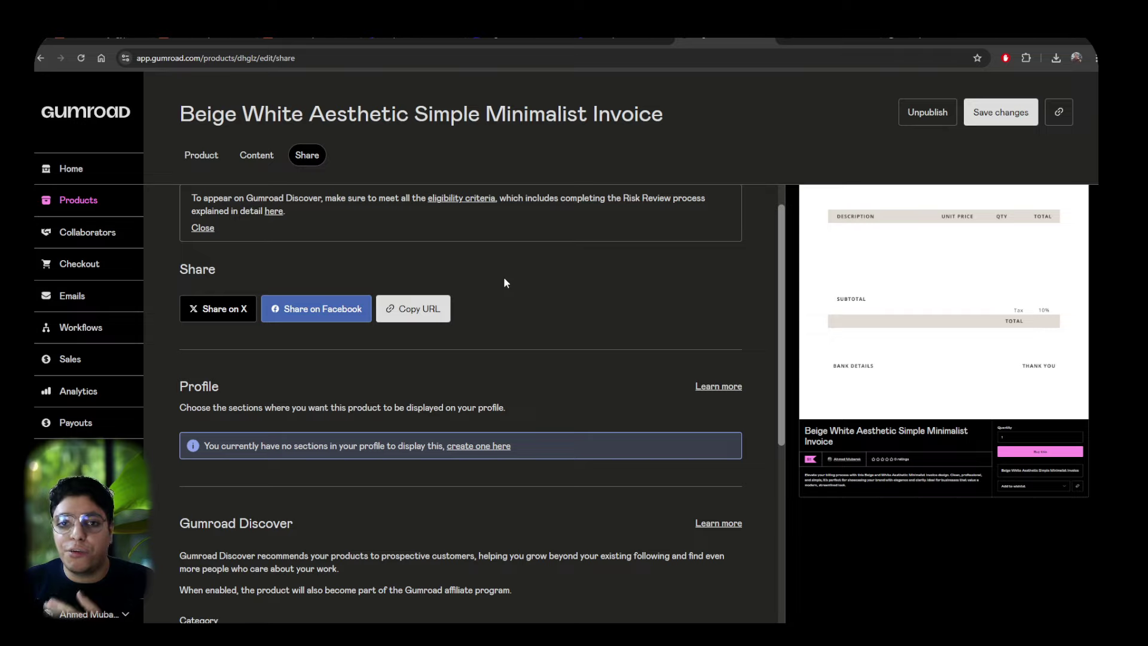
click(81, 213)
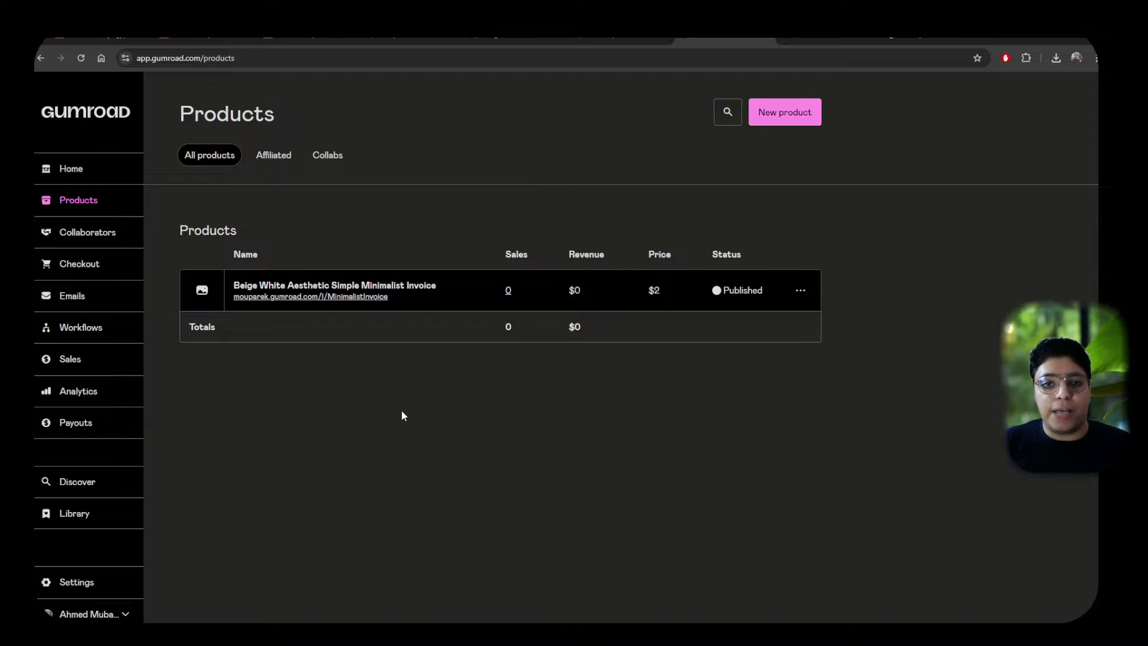
- In the payment settings, keep Egypt as the country, confirm the photo ID, proof of residence and business registration statements, and save
click(78, 583)
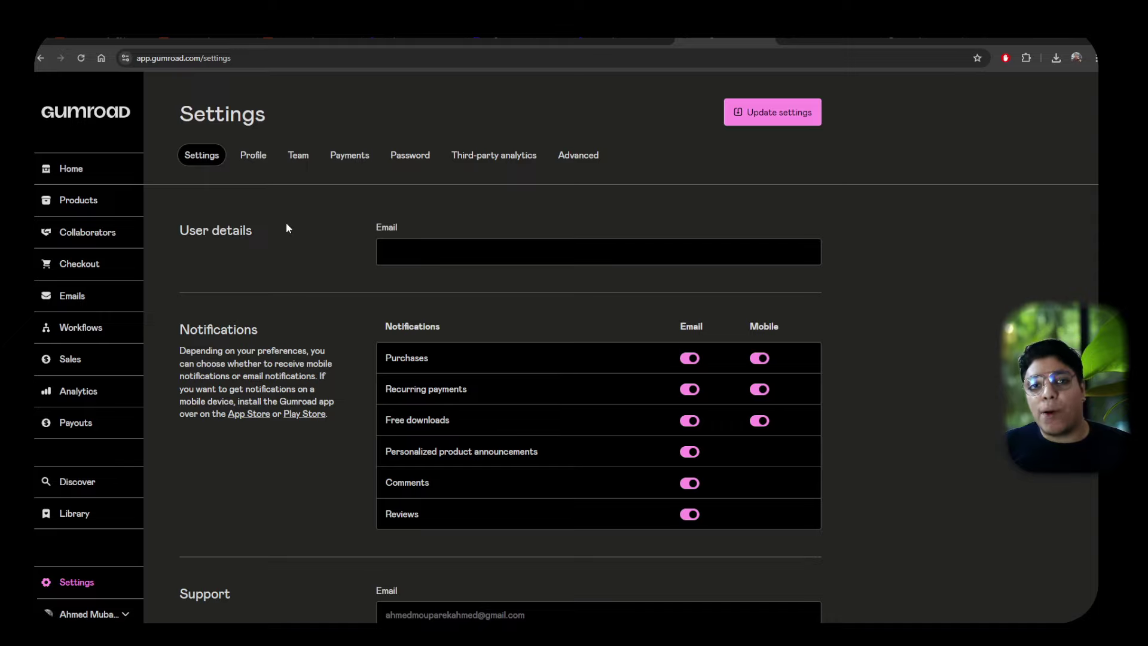
click(345, 161)
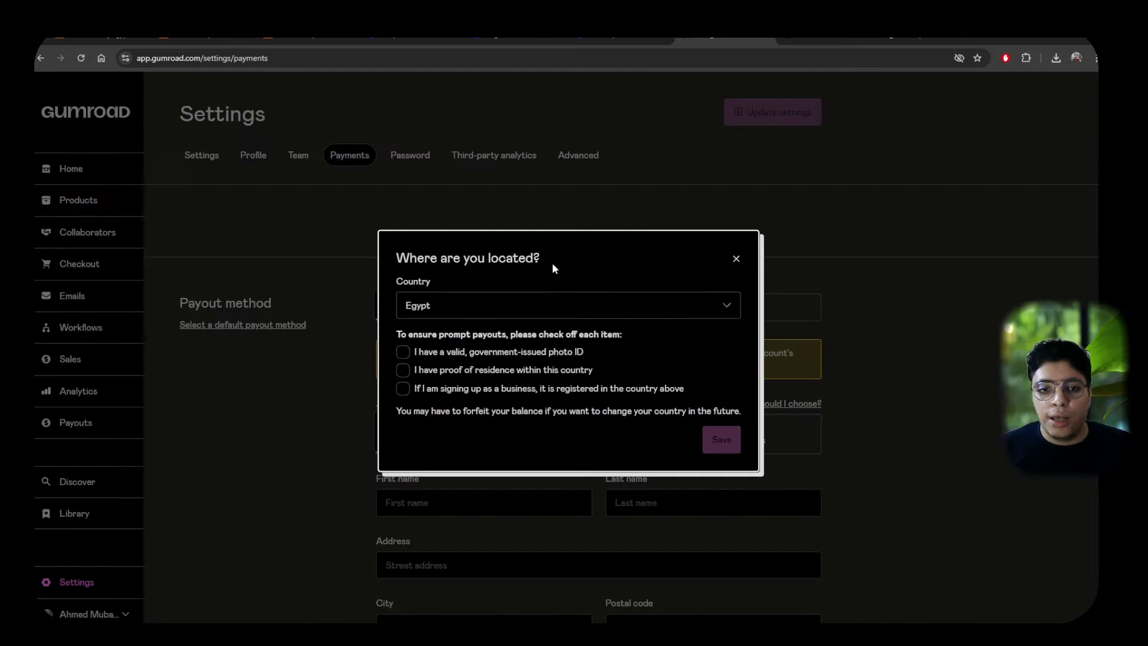
click(552, 306)
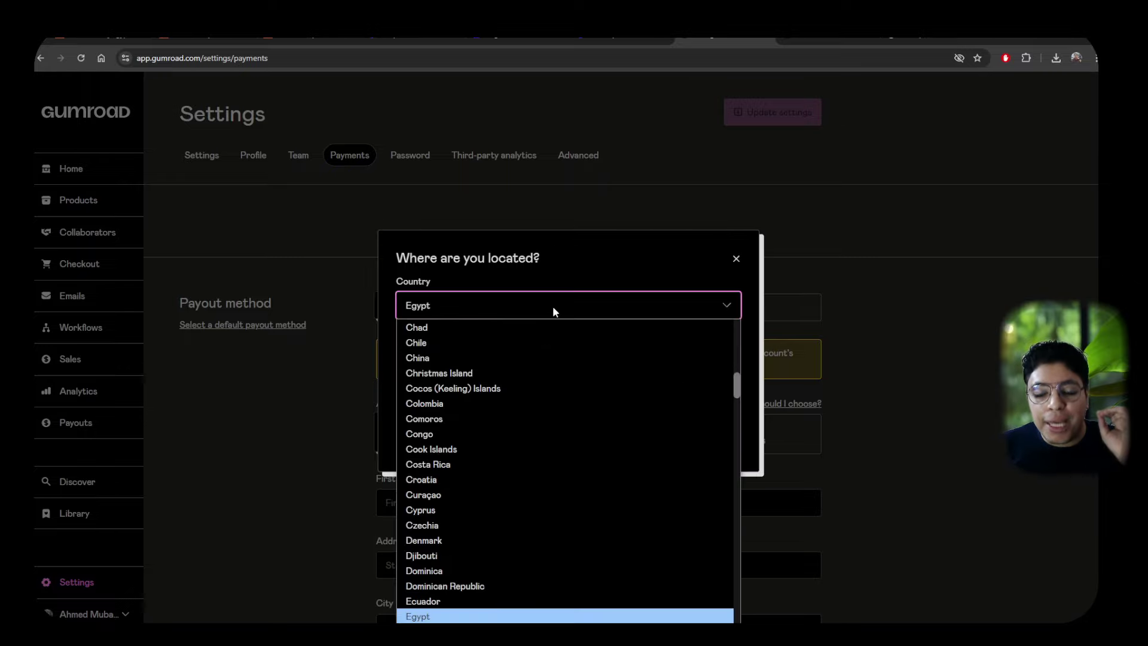
click(553, 306)
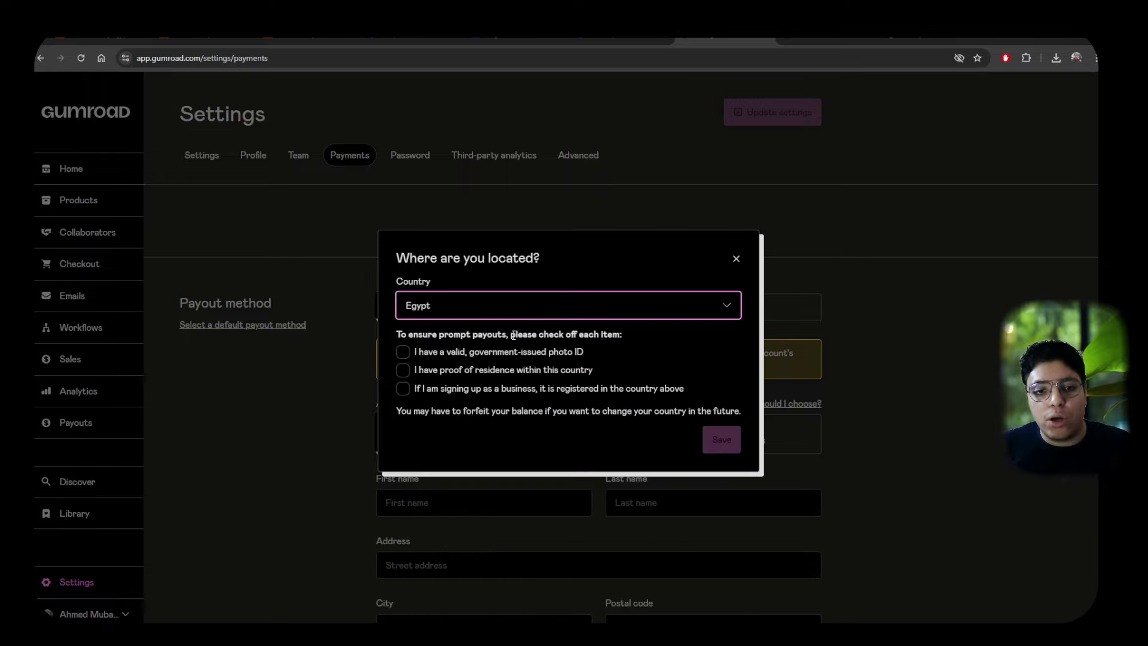
click(409, 355)
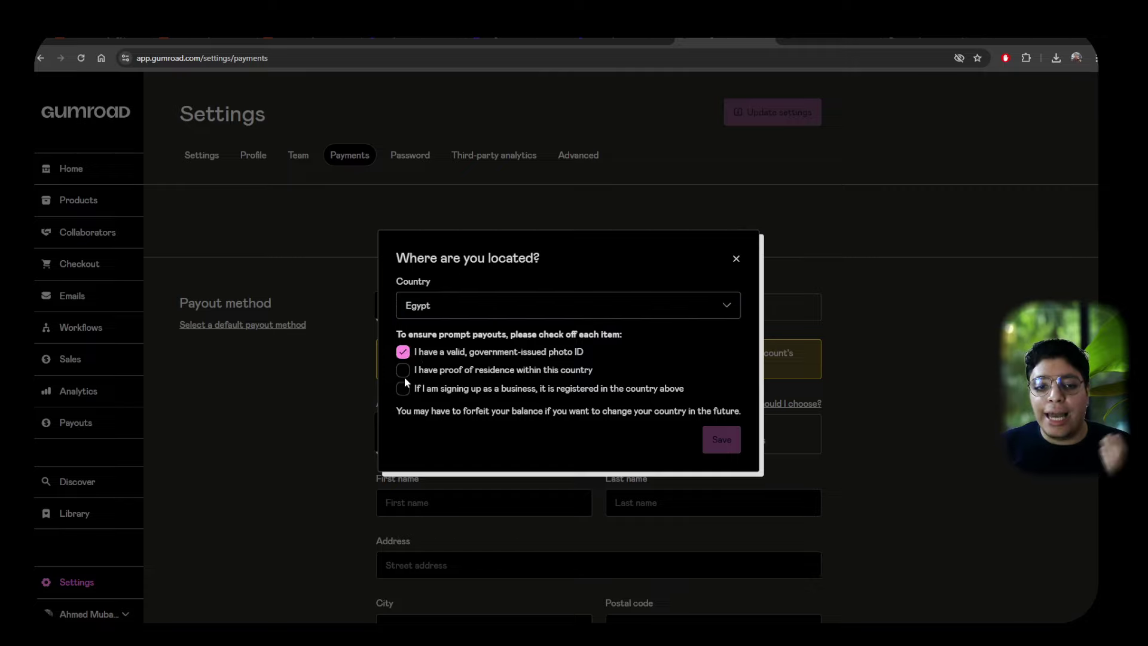
click(404, 372)
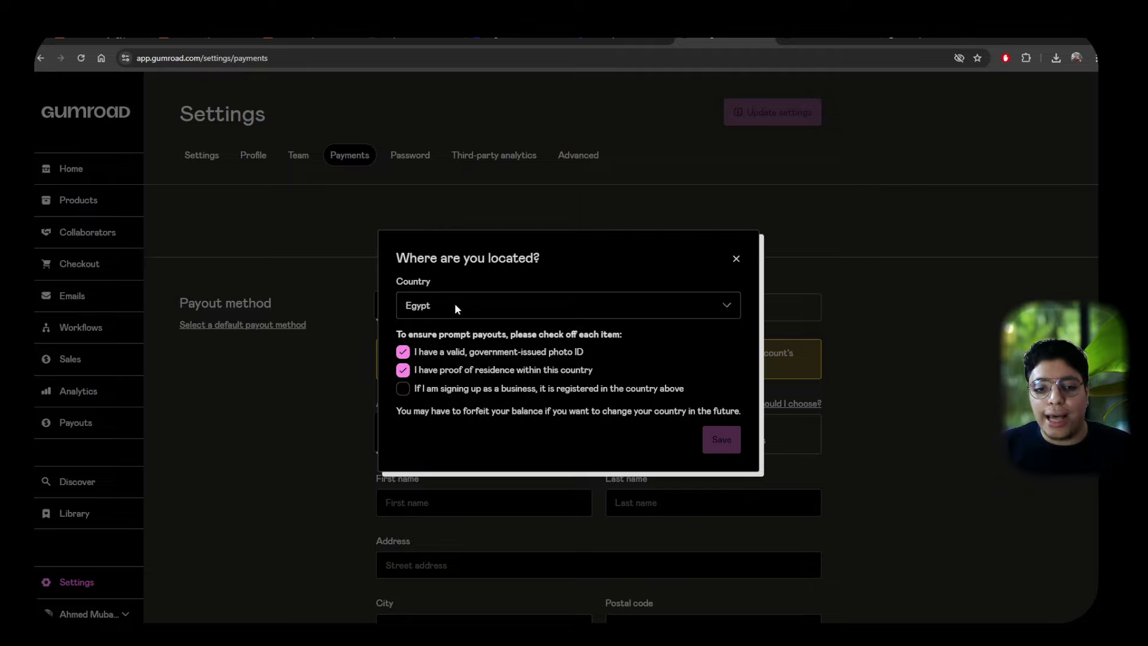
click(404, 390)
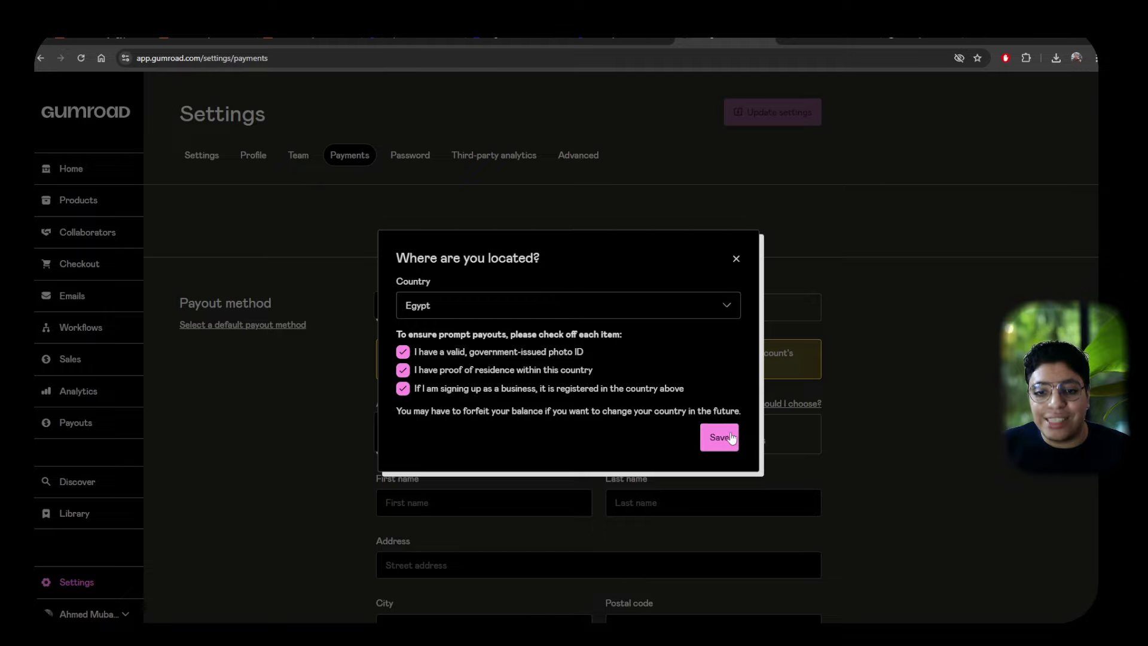
click(589, 315)
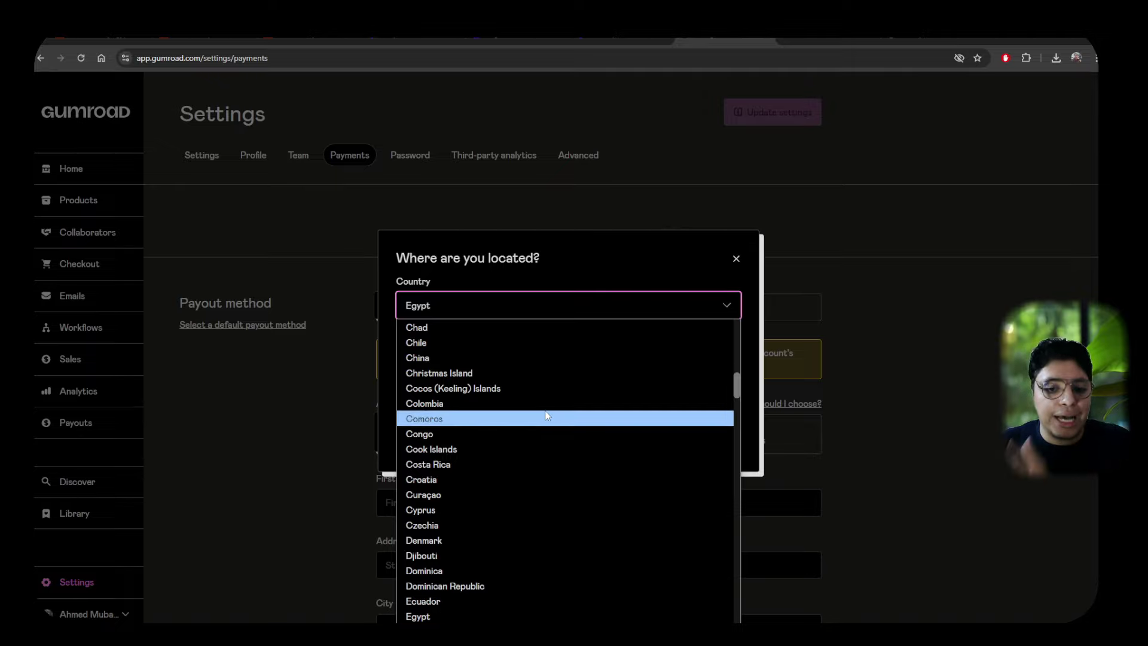
click(560, 302)
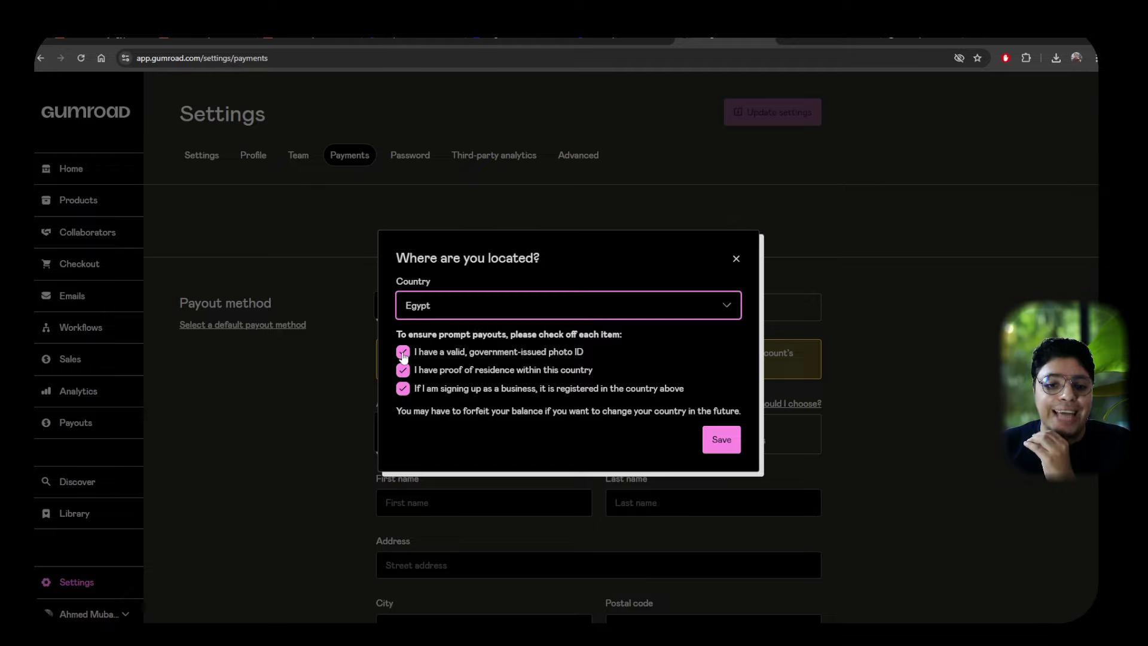
click(719, 438)
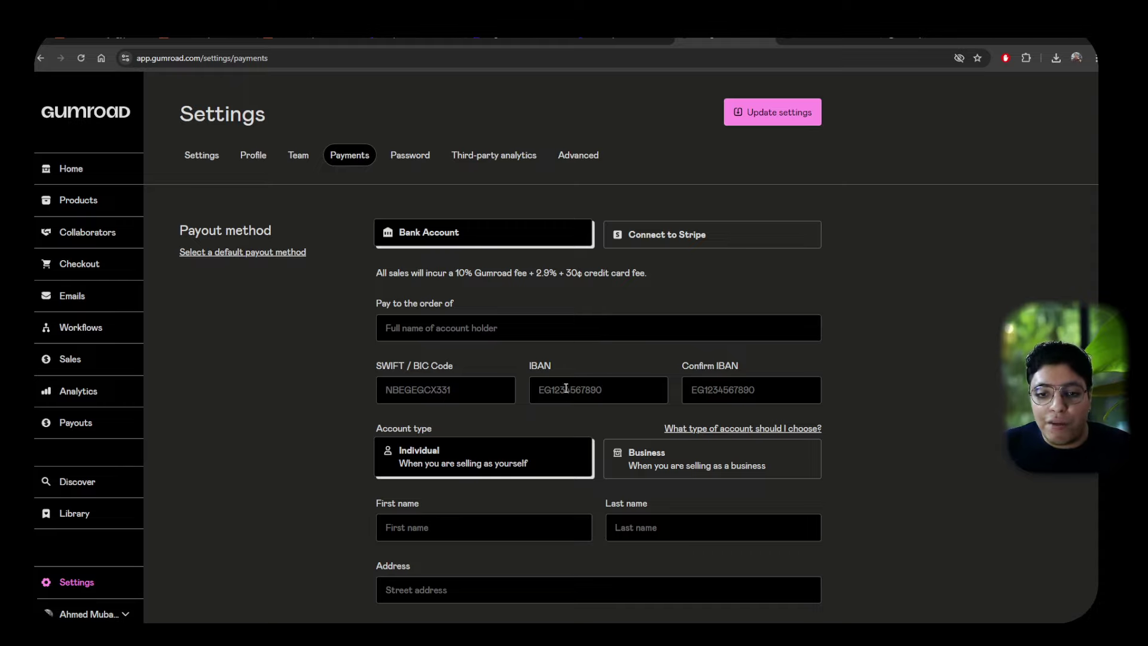
- Review the bank account payout form, from the account holder, SWIFT and IBAN fields to the account type, address, phone number and birth date fields
click(547, 389)
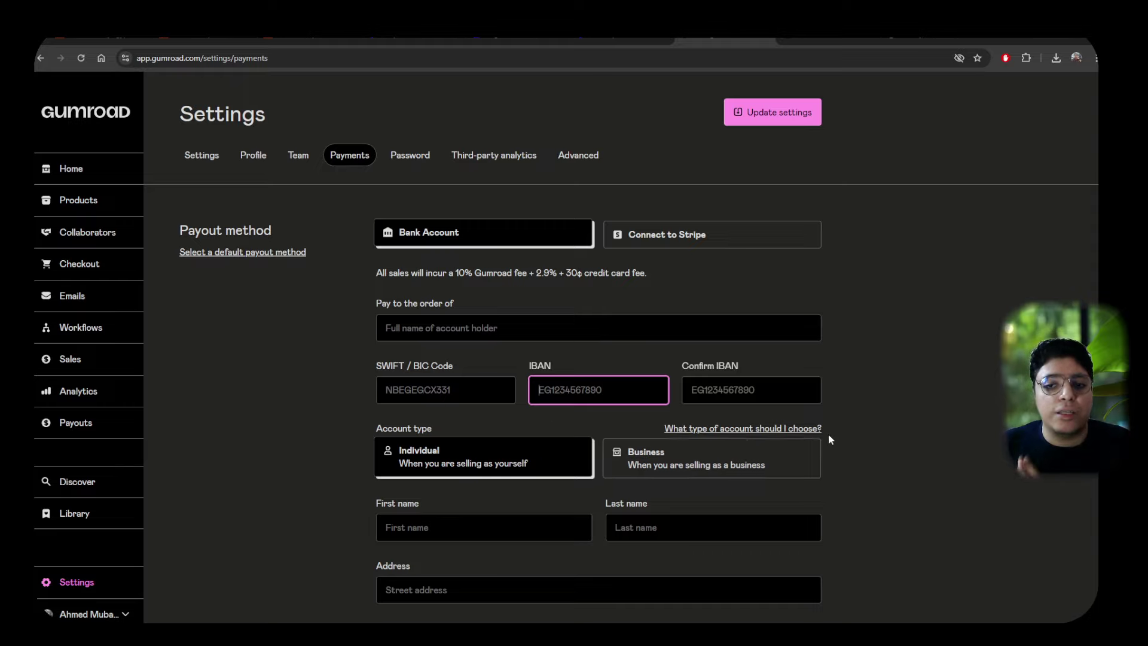
click(887, 425)
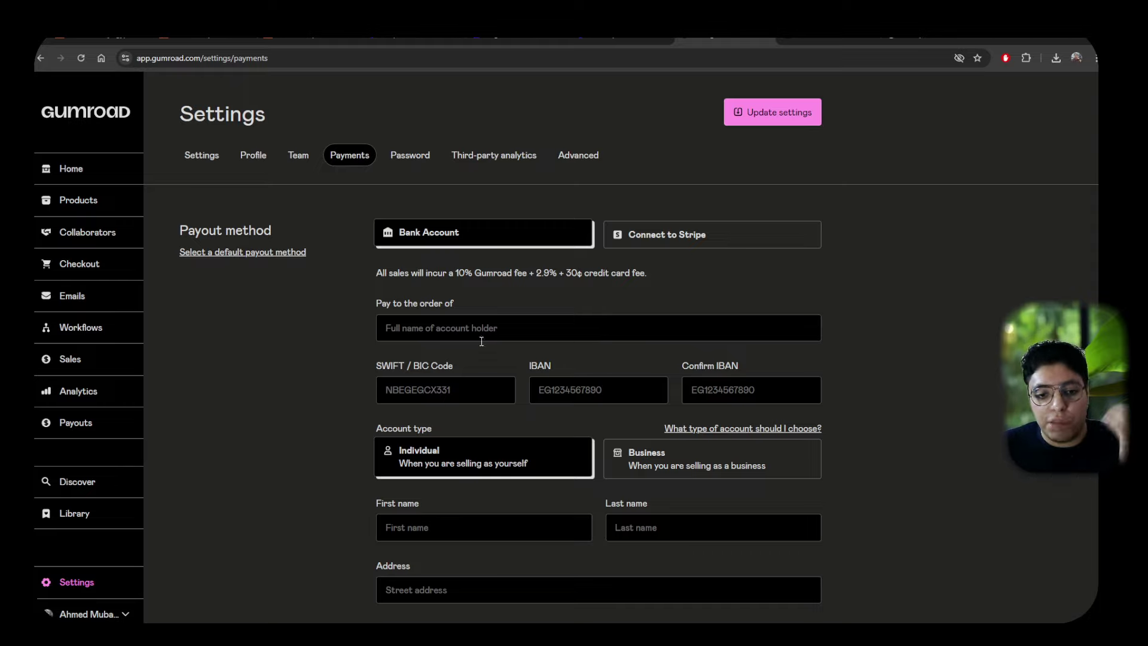
scroll(510, 389, down, 1)
scroll(509, 390, down, 2)
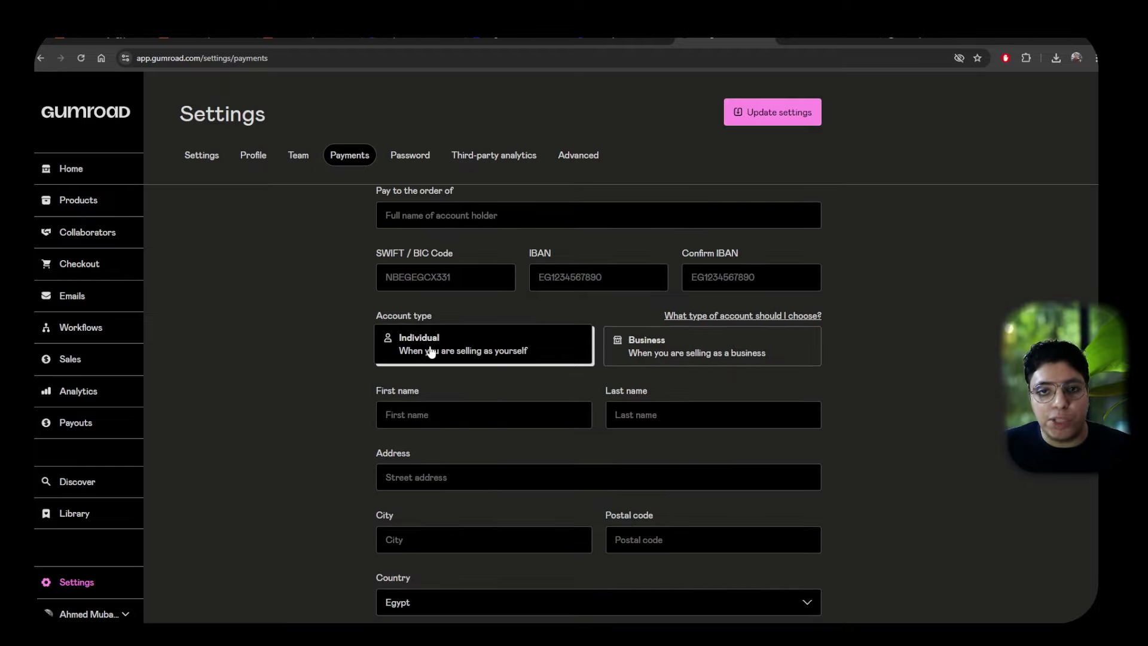
scroll(432, 351, down, 2)
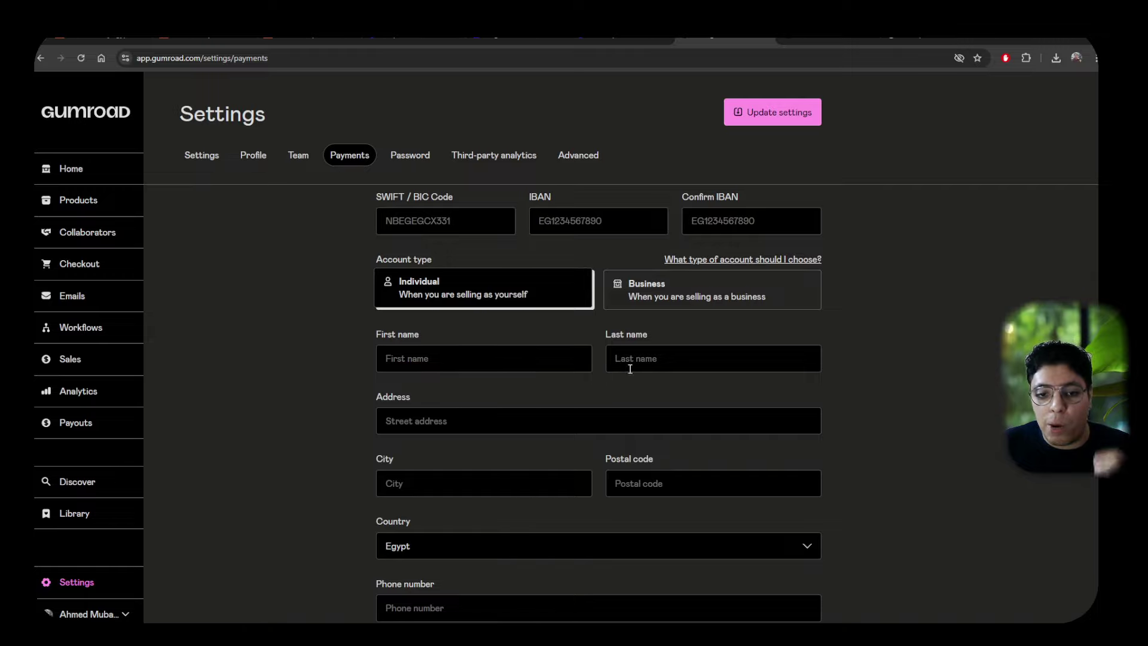
scroll(598, 353, down, 2)
scroll(497, 353, down, 2)
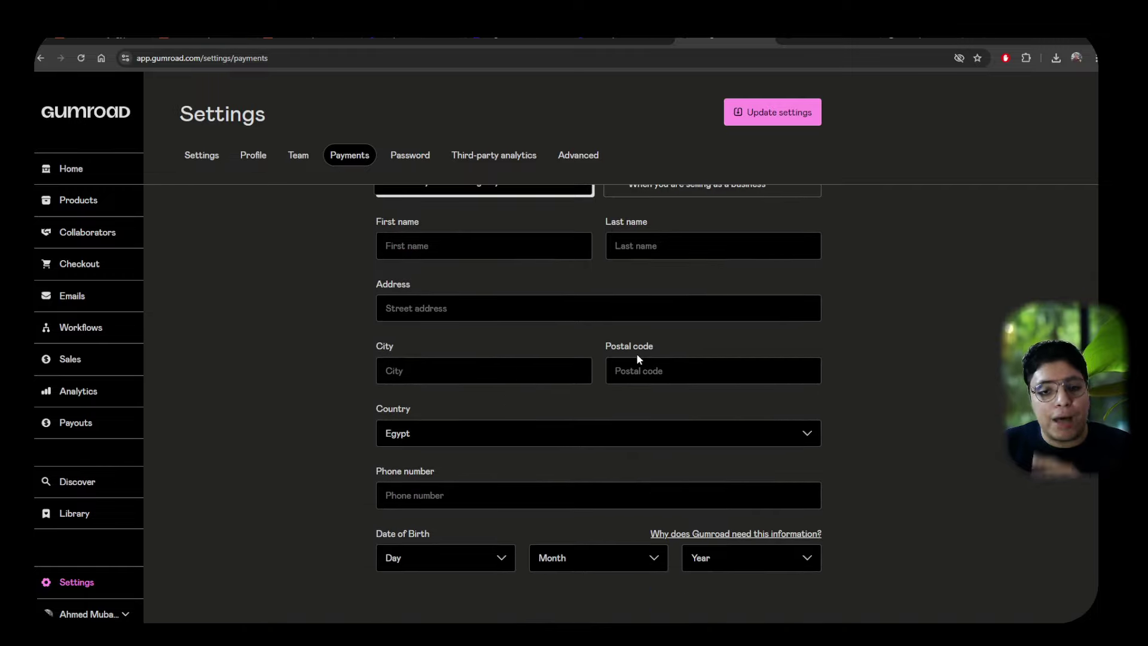
scroll(602, 353, down, 1)
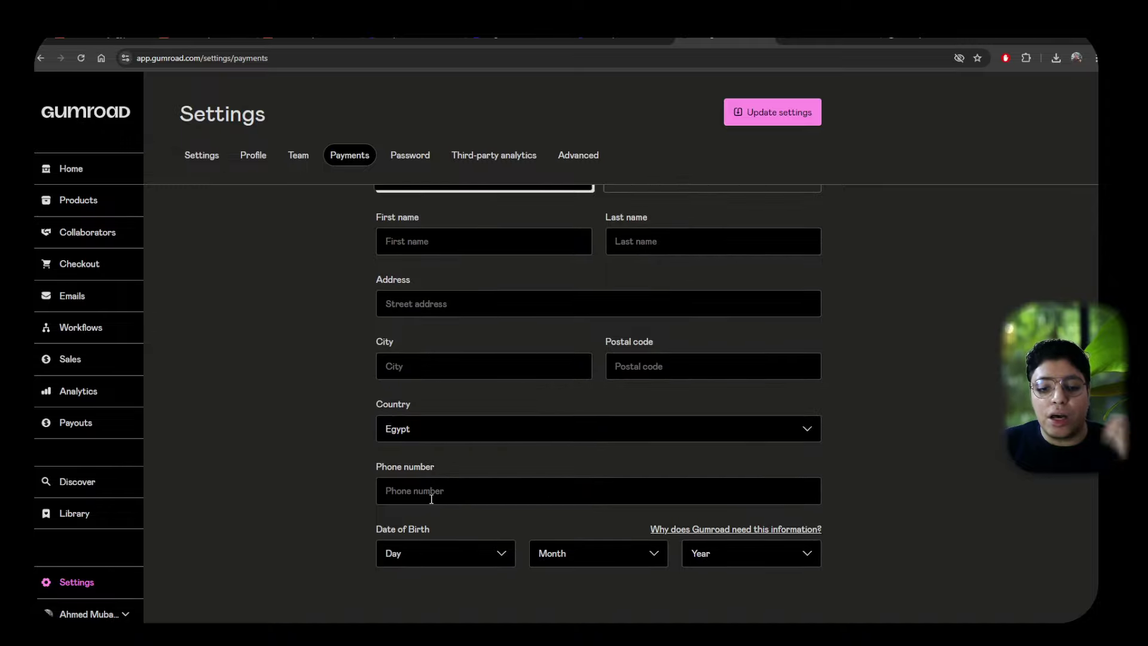
scroll(702, 543, up, 5)
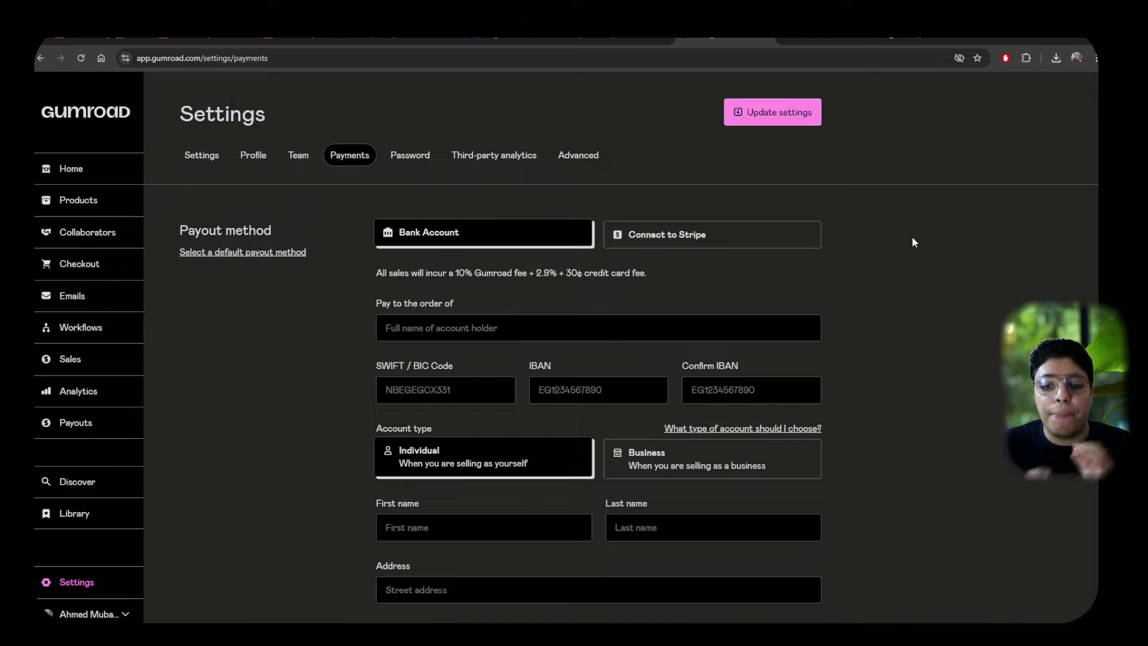
scroll(891, 233, down, 5)
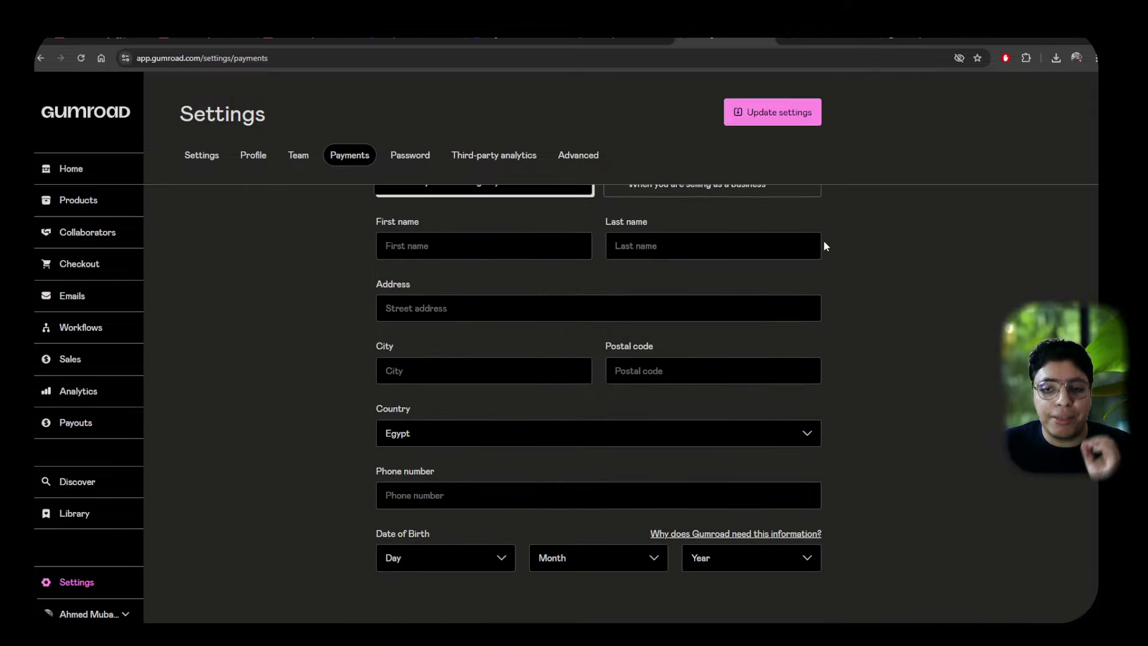
scroll(823, 242, up, 4)
scroll(813, 247, up, 1)
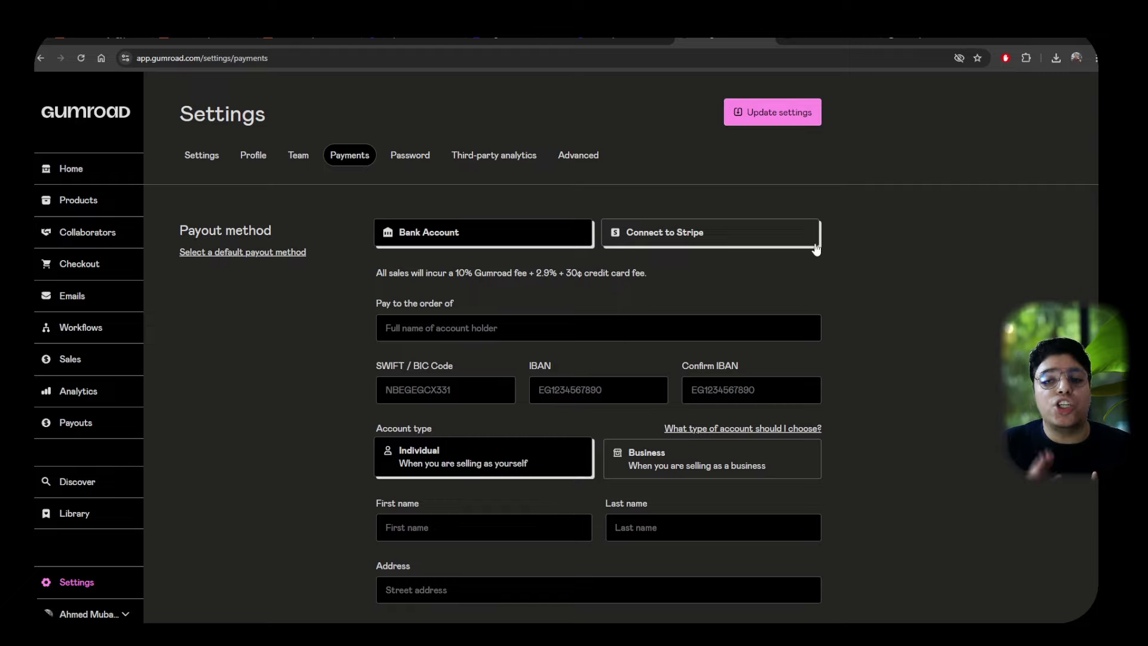